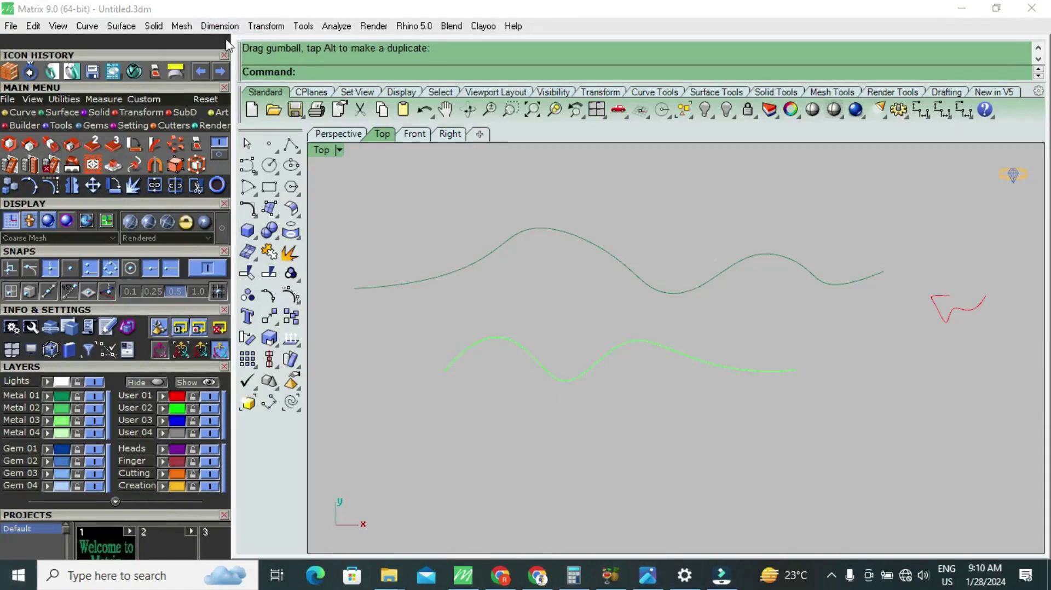
# Step: Select the upper wavy curve and turn on its control points with F10
pyautogui.moveTo(610, 330); pyautogui.dragTo(603, 350, button='right')
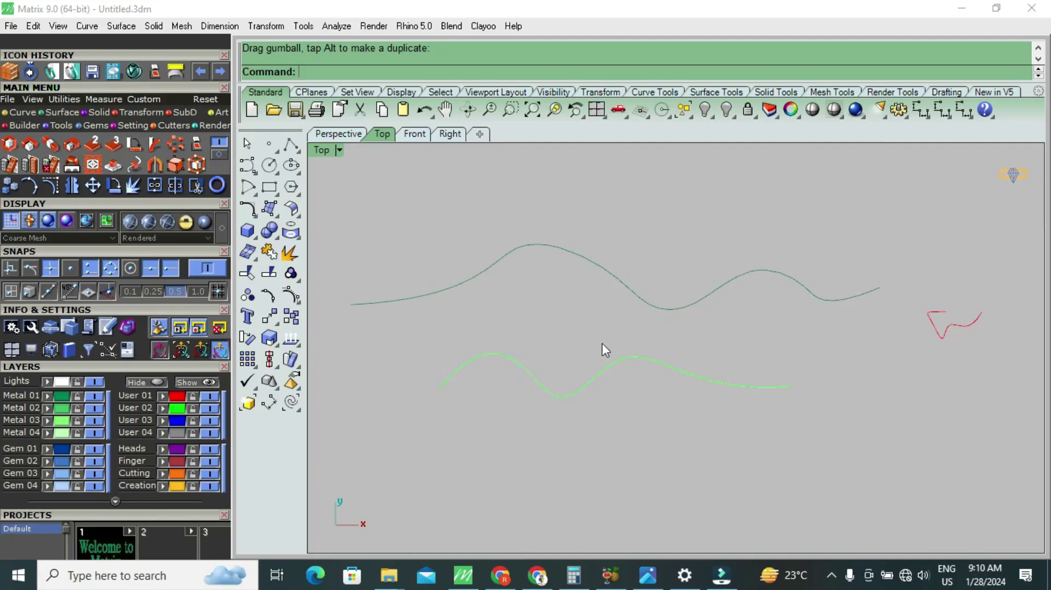
pyautogui.click(375, 304)
pyautogui.click(466, 377)
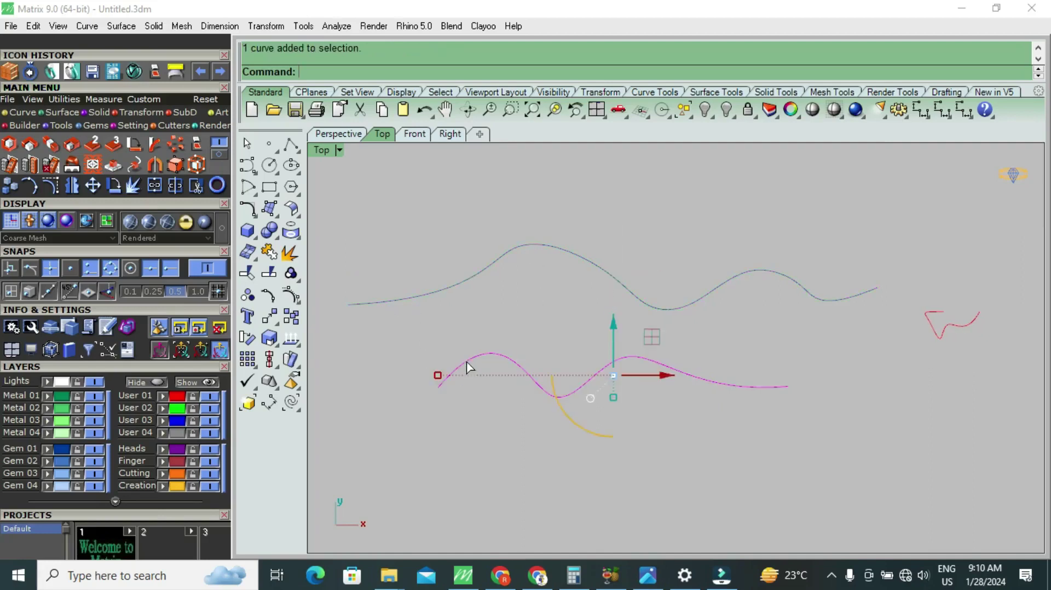
pyautogui.click(570, 351)
pyautogui.click(587, 267)
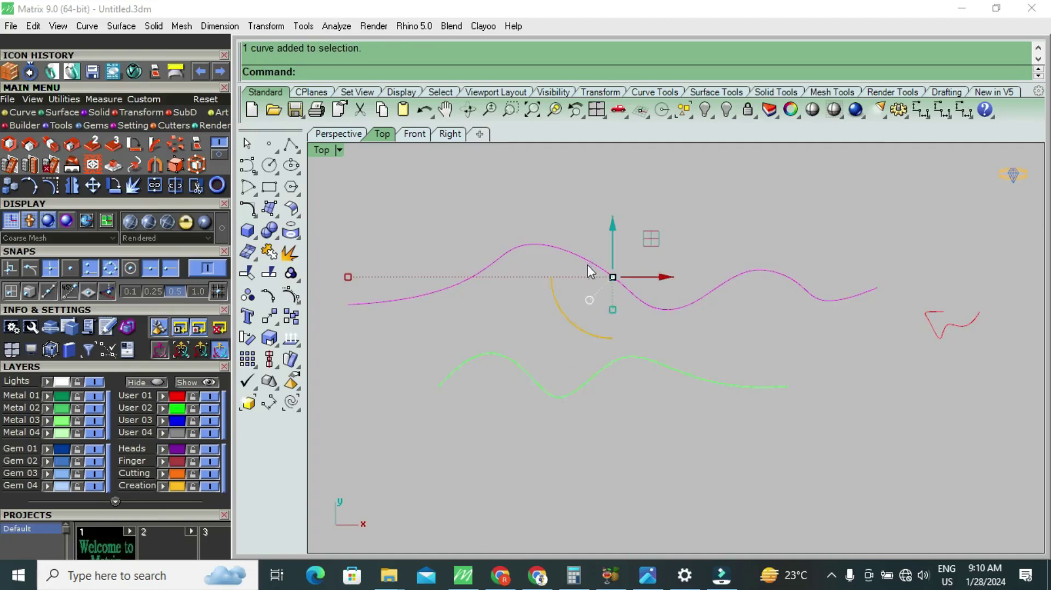
pyautogui.press('F10')
# Step: Drag a control point to reshape the upper curve's left crest
pyautogui.click(502, 221)
pyautogui.moveTo(534, 191)
pyautogui.mouseDown()
pyautogui.moveTo(553, 232)
pyautogui.moveTo(648, 217)
pyautogui.moveTo(632, 217)
pyautogui.mouseUp()
pyautogui.click(613, 267)
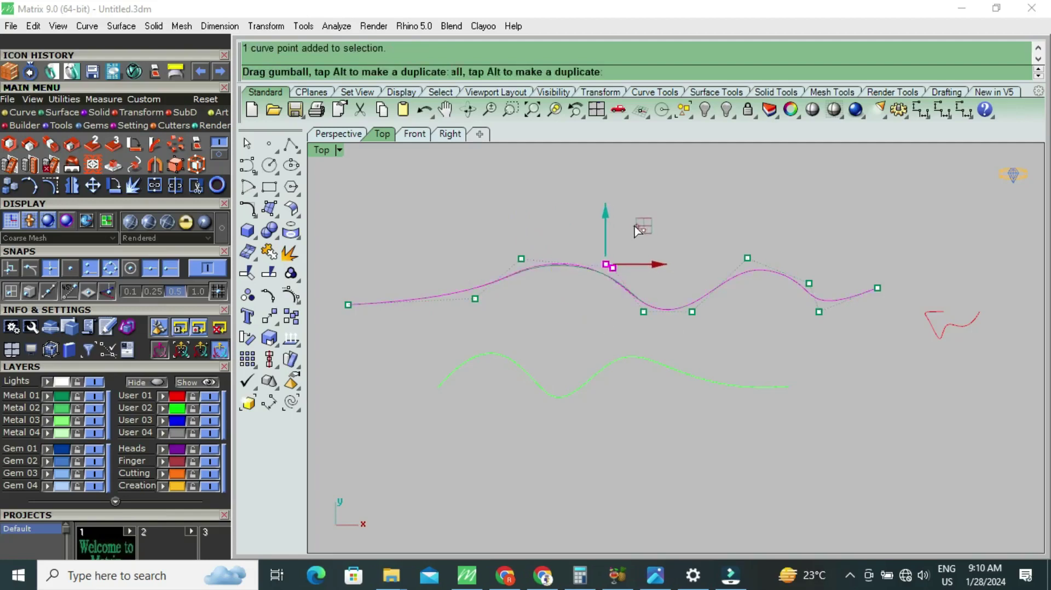
pyautogui.press('Escape')
# Step: Move the right-end control point left to soften the last wave, then show four viewports
pyautogui.click(809, 283)
pyautogui.press('Escape')
pyautogui.click(808, 283)
pyautogui.moveTo(844, 245); pyautogui.dragTo(830, 245)
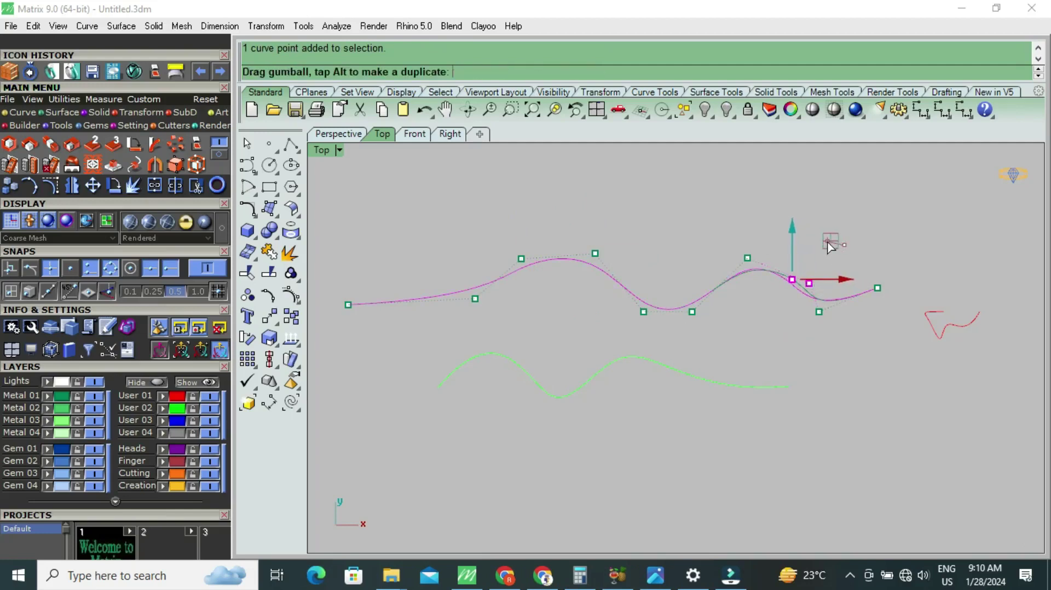
pyautogui.press('Escape')
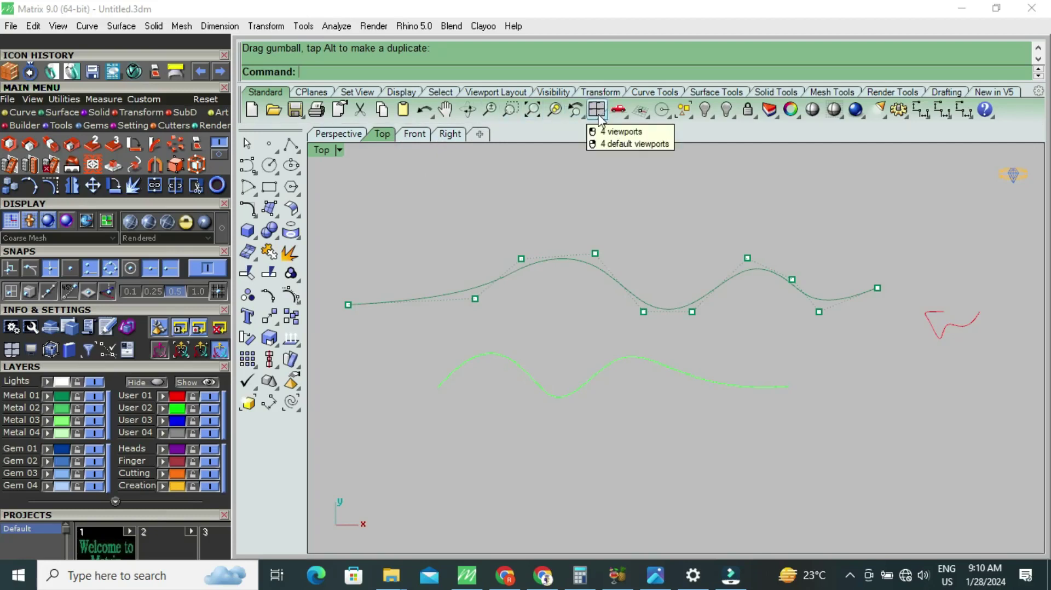
pyautogui.click(604, 111)
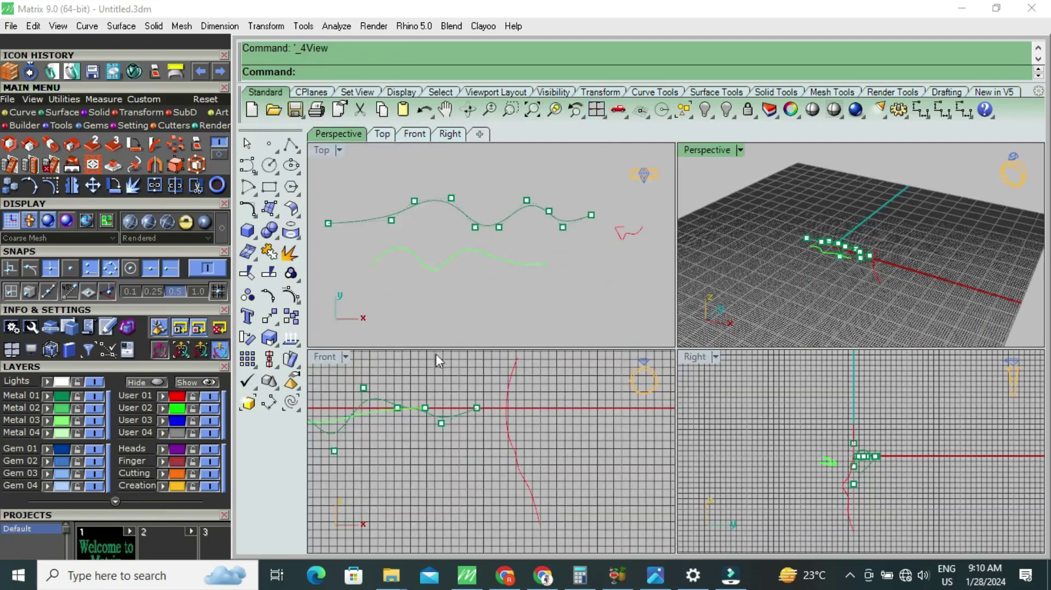
pyautogui.moveTo(425, 382); pyautogui.dragTo(488, 373, button='right')
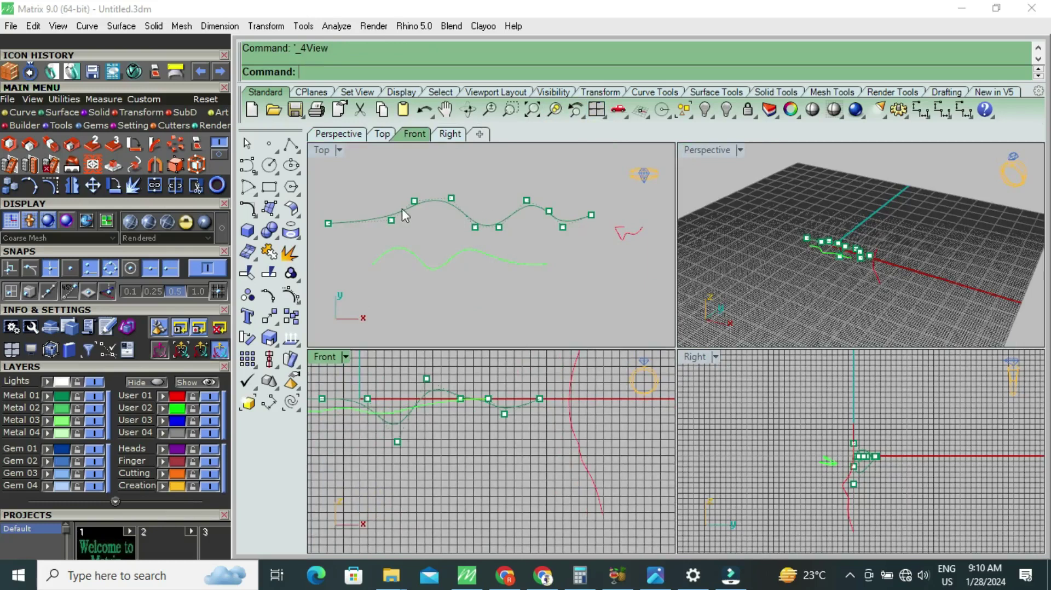
pyautogui.scroll(-2, 523, 216)
pyautogui.moveTo(451, 398); pyautogui.dragTo(499, 426, button='right')
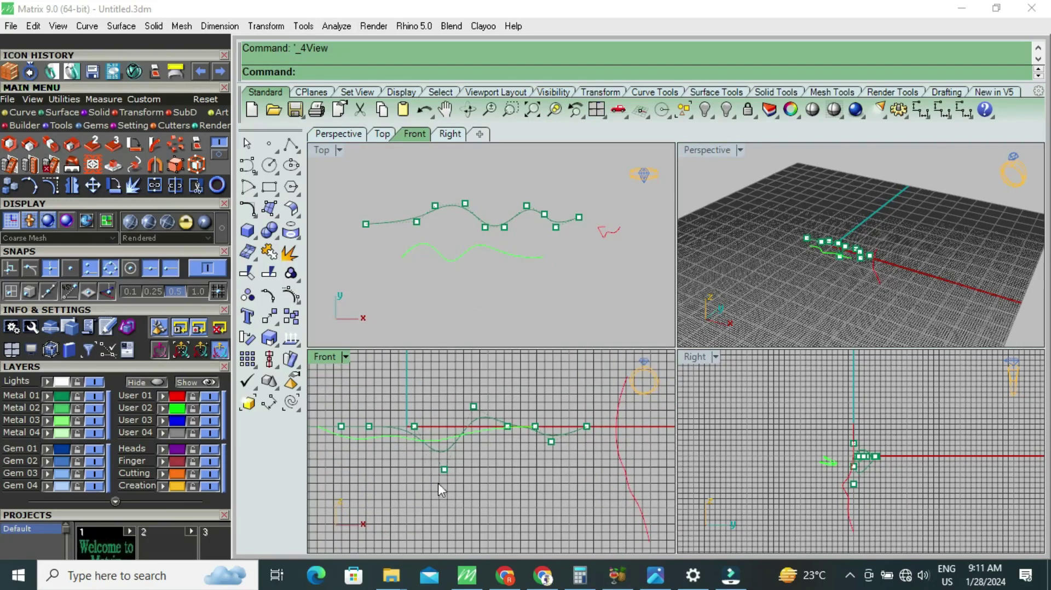
pyautogui.click(444, 470)
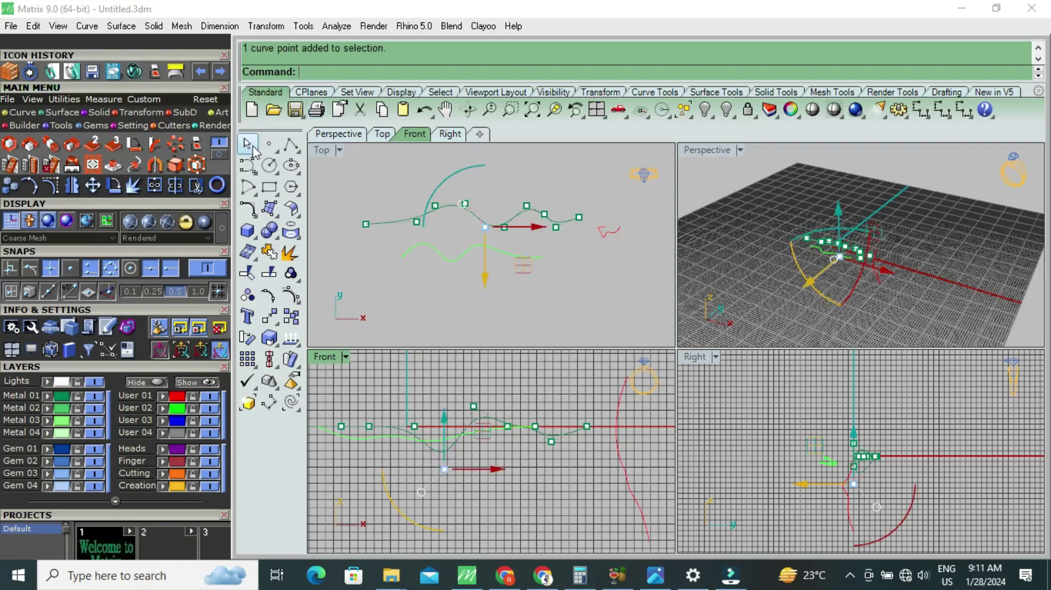
pyautogui.press('Escape')
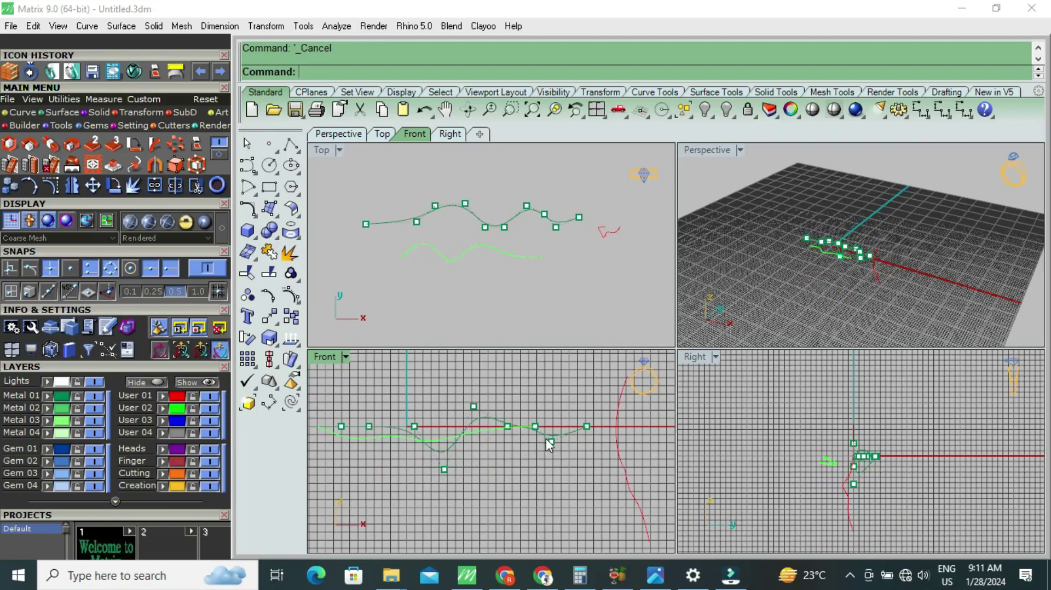
pyautogui.scroll(3, 551, 438)
pyautogui.scroll(4, 496, 427)
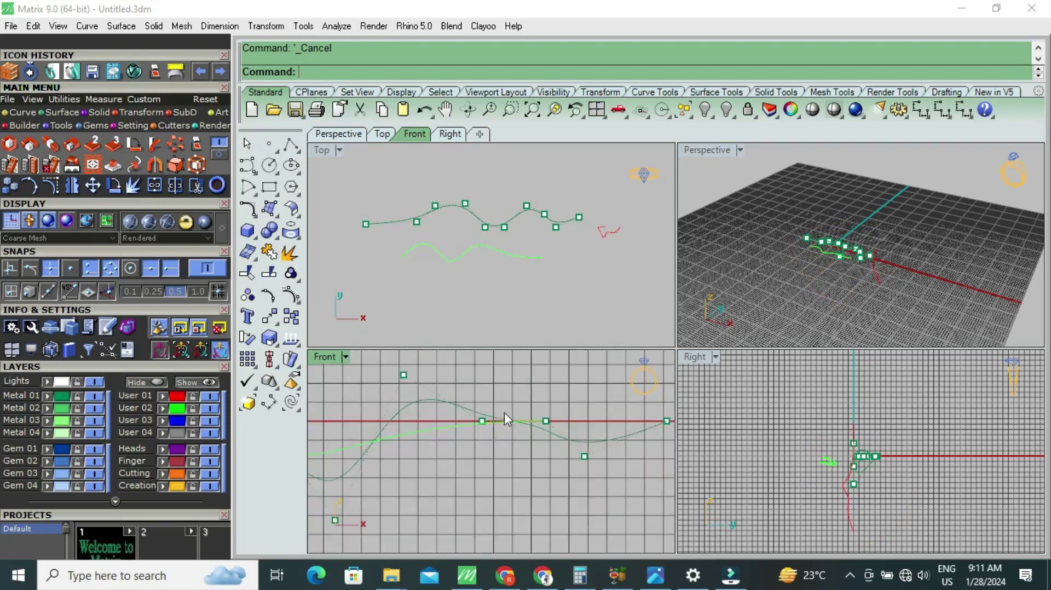
pyautogui.scroll(-5, 504, 413)
pyautogui.scroll(2, 841, 486)
pyautogui.scroll(2, 854, 443)
pyautogui.scroll(2, 866, 398)
pyautogui.scroll(3, 885, 427)
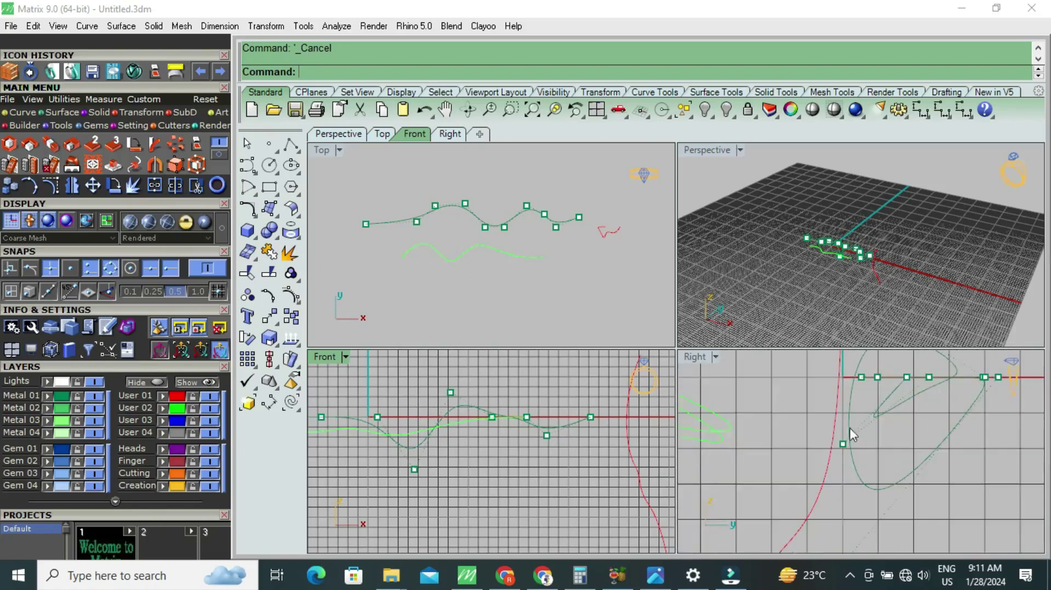
pyautogui.scroll(1, 503, 246)
pyautogui.scroll(1, 548, 215)
pyautogui.scroll(-2, 504, 424)
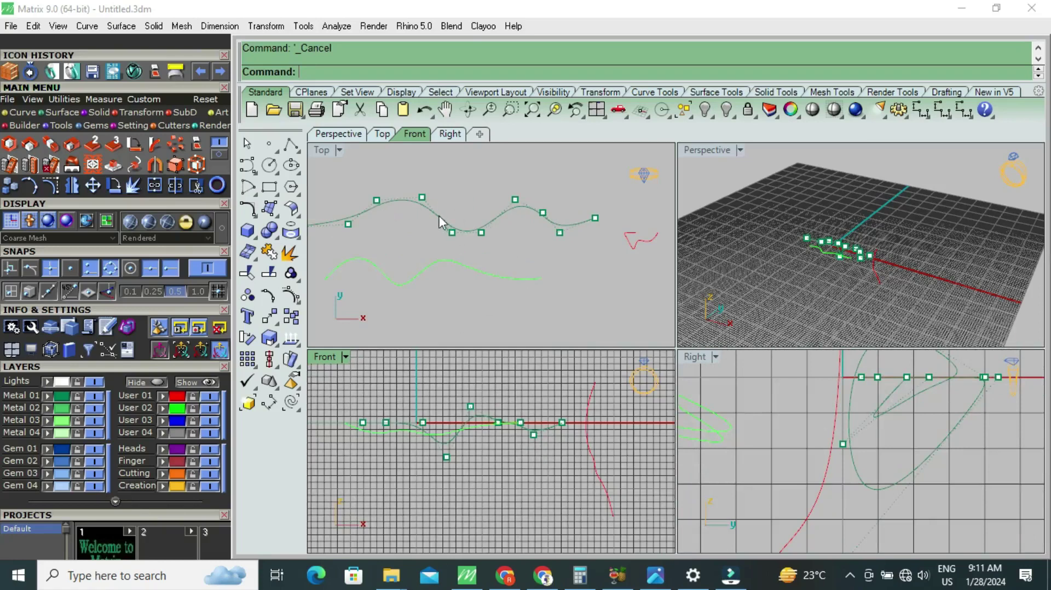
pyautogui.moveTo(426, 211); pyautogui.dragTo(494, 207, button='right')
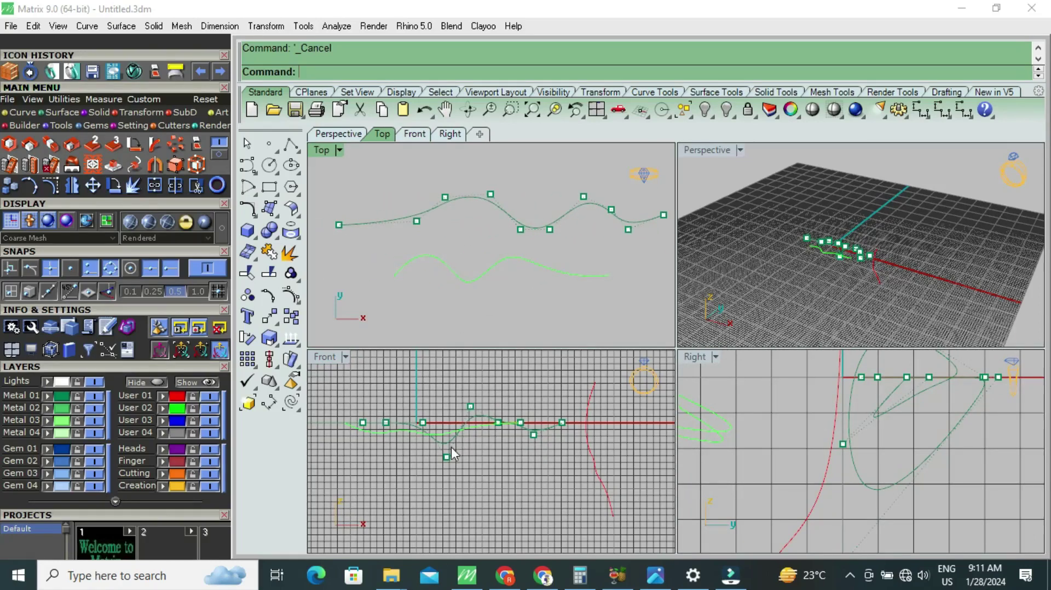
# Step: Zoom and pan the Top and Front views, then hide the teal curve's control points
pyautogui.scroll(3, 517, 432)
pyautogui.scroll(-1, 566, 433)
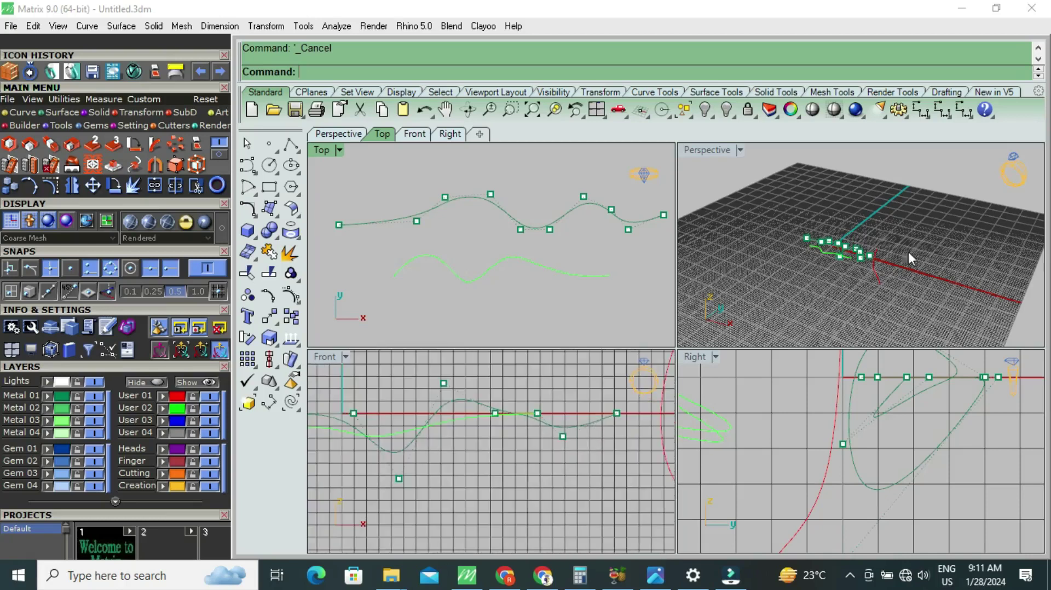
pyautogui.scroll(2, 886, 248)
pyautogui.scroll(1, 837, 258)
pyautogui.scroll(-4, 839, 265)
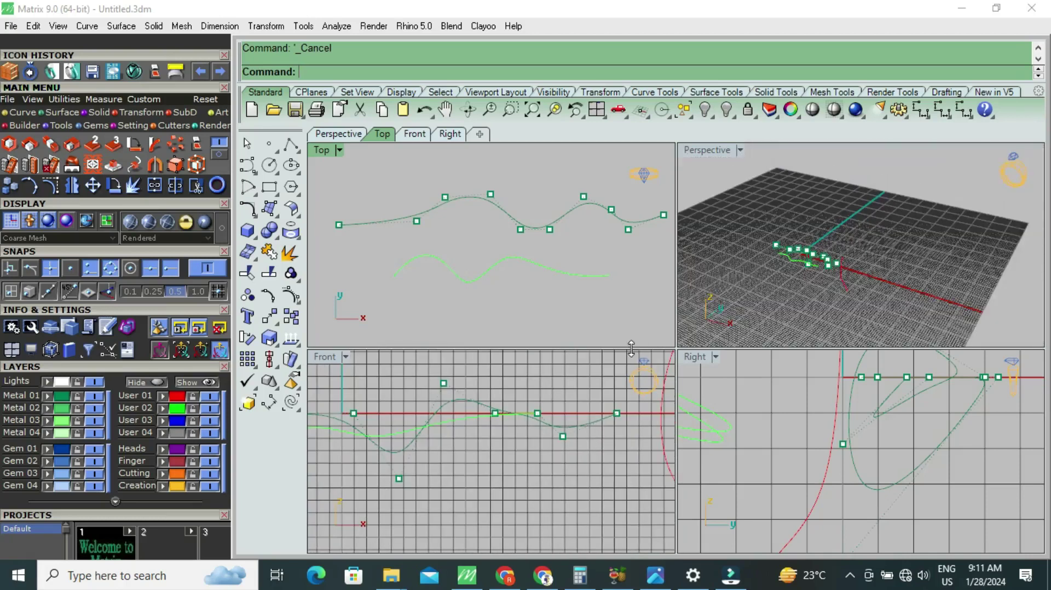
pyautogui.scroll(-3, 491, 273)
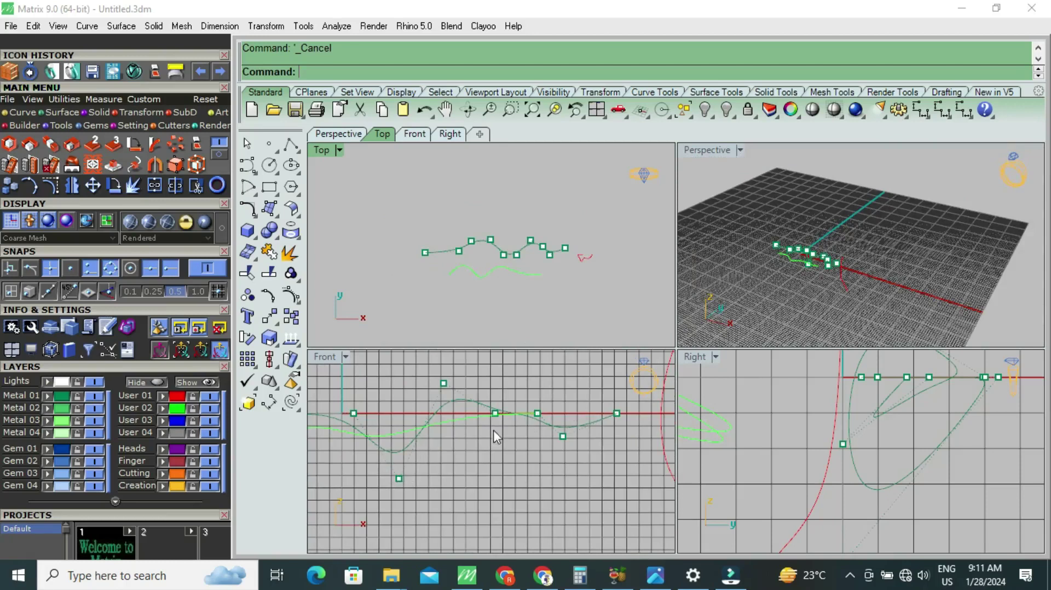
pyautogui.moveTo(493, 429); pyautogui.dragTo(541, 422, button='right')
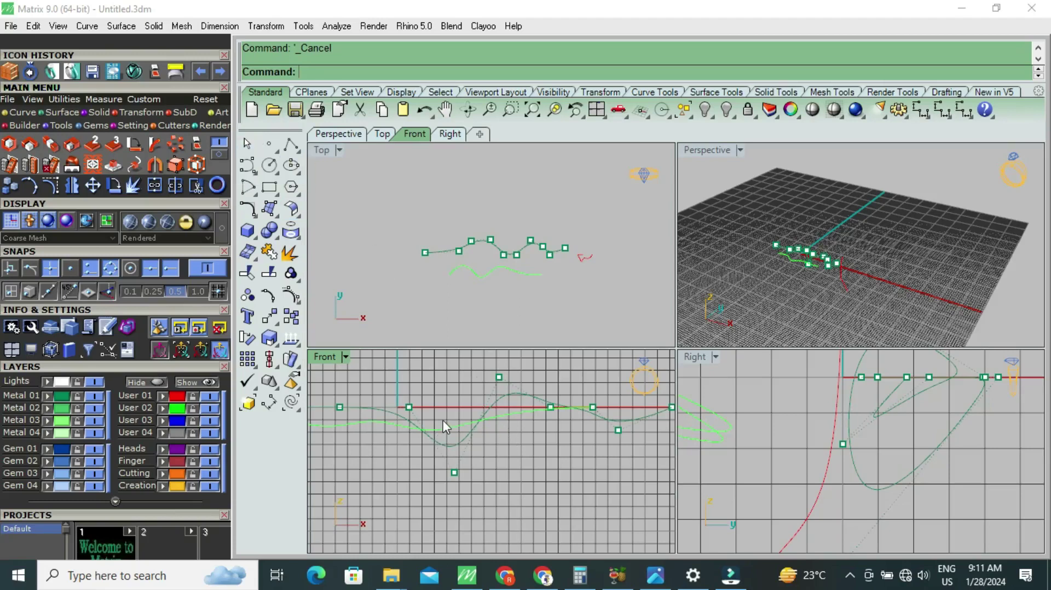
pyautogui.scroll(4, 456, 417)
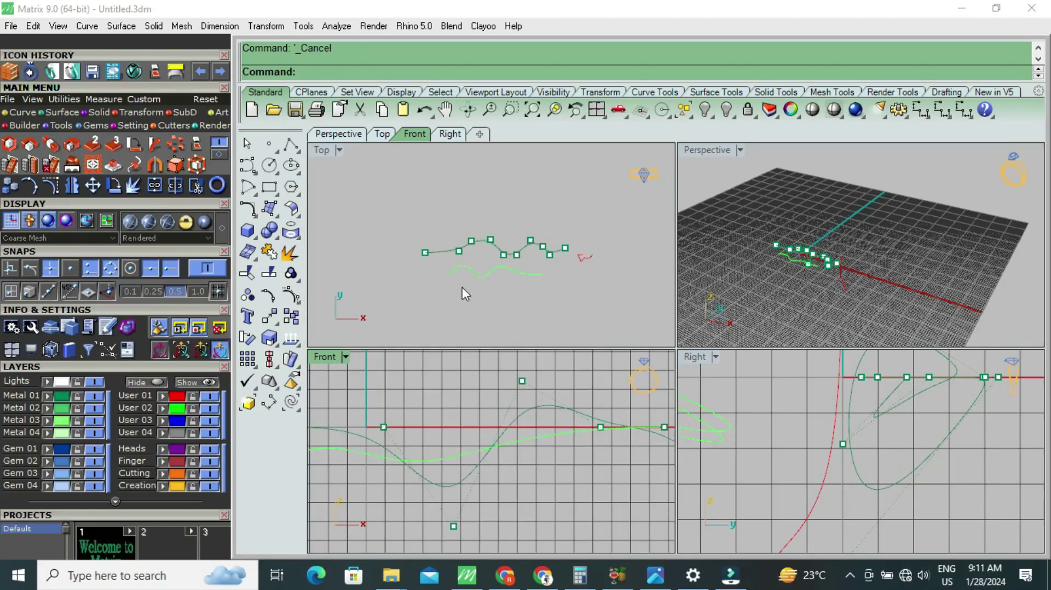
pyautogui.scroll(-1, 514, 428)
pyautogui.moveTo(563, 433)
pyautogui.mouseDown(button='right')
pyautogui.moveTo(534, 448)
pyautogui.moveTo(513, 419)
pyautogui.mouseUp(button='right')
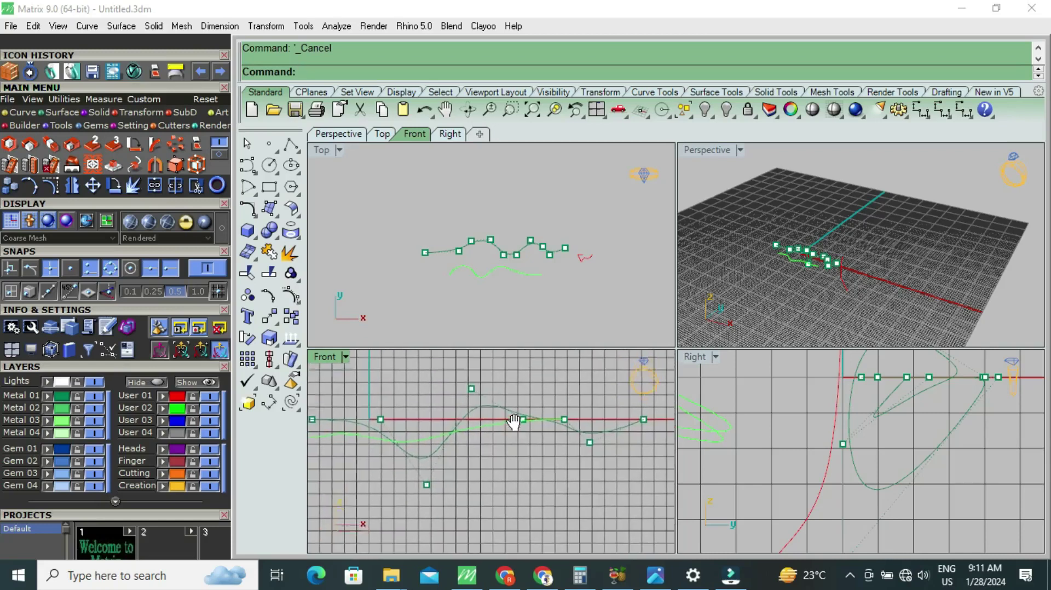
pyautogui.scroll(1, 475, 255)
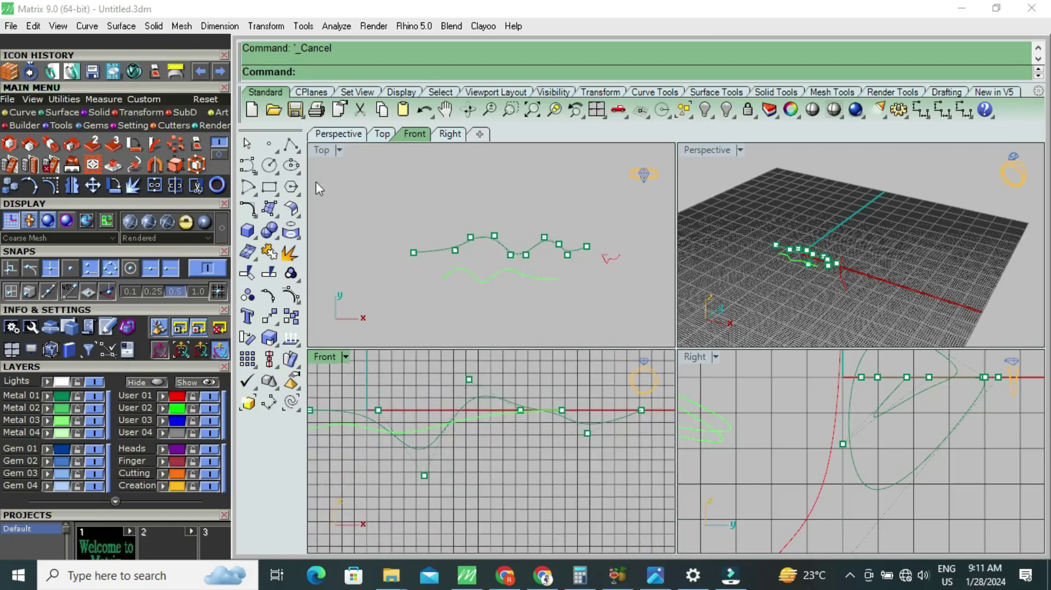
pyautogui.click(246, 144)
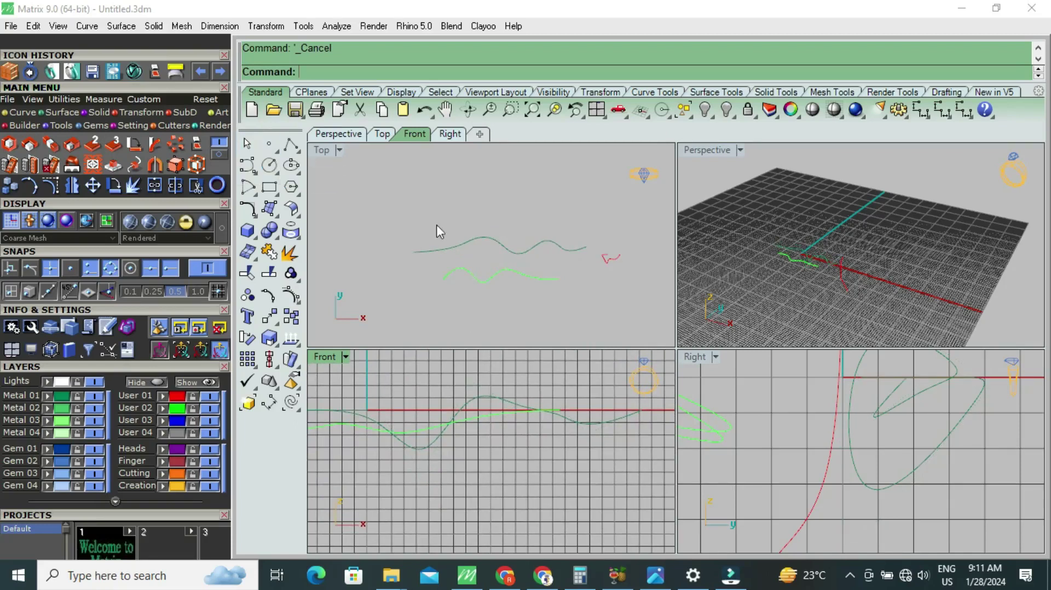
# Step: Recentre the Top view and select the wavy teal curve
pyautogui.moveTo(483, 234); pyautogui.dragTo(475, 219, button='right')
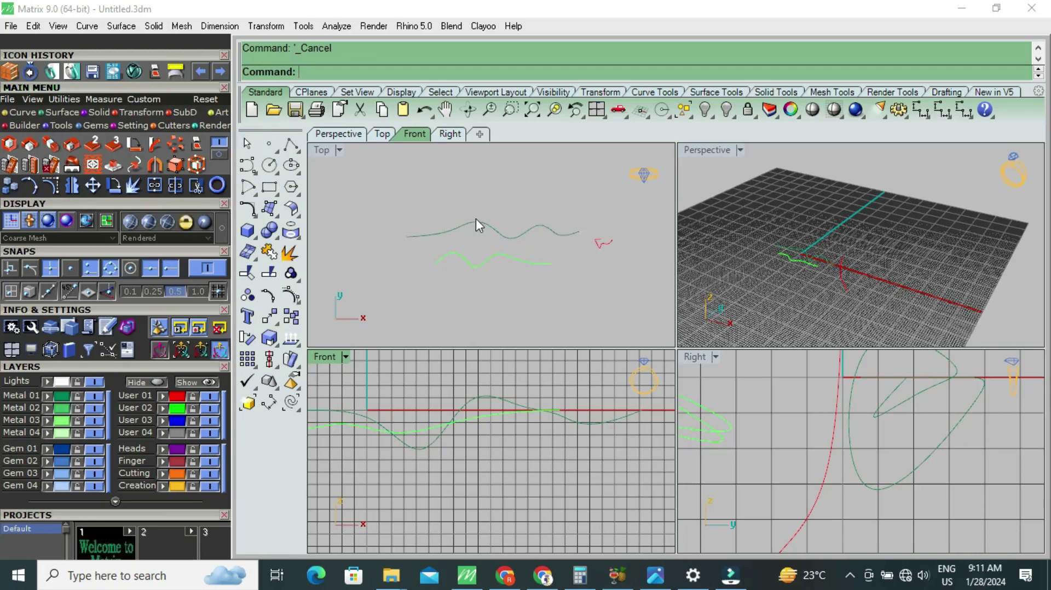
pyautogui.click(475, 222)
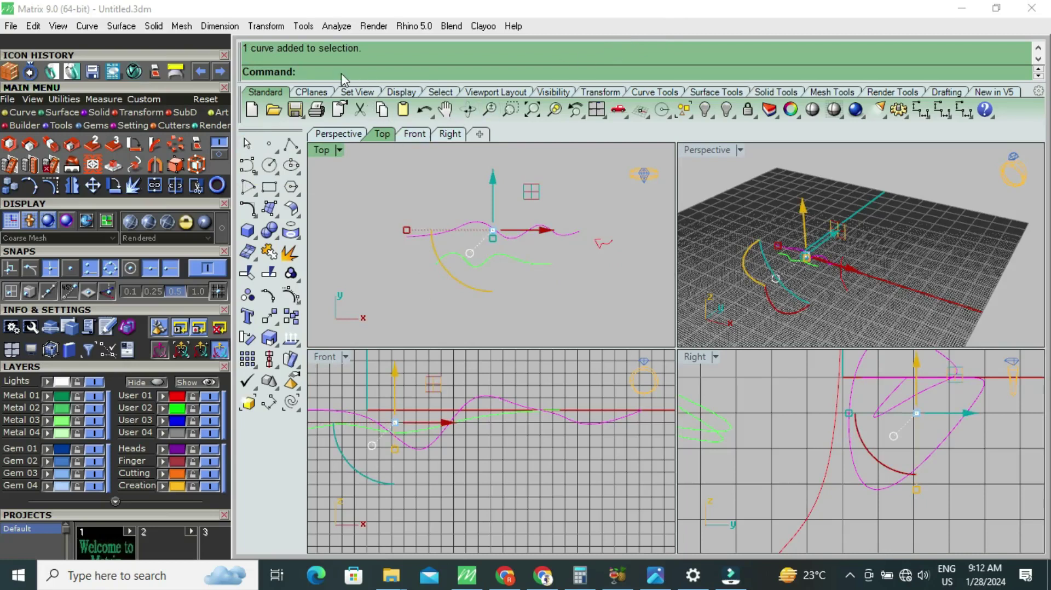
# Step: Project the teal curve onto the construction plane, deleting the original, and deselect it
pyautogui.click(197, 146)
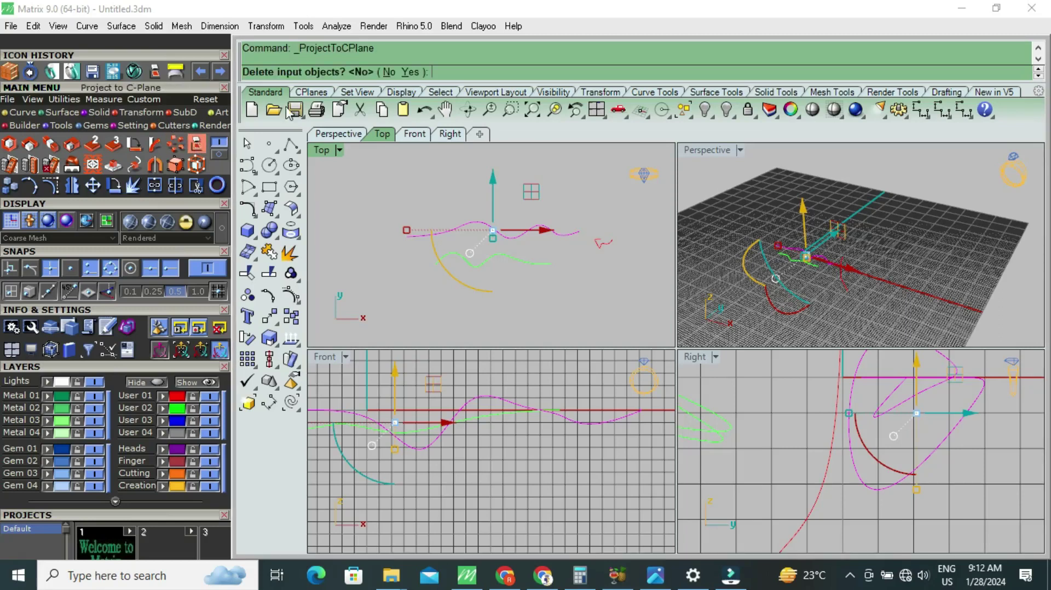
pyautogui.click(410, 72)
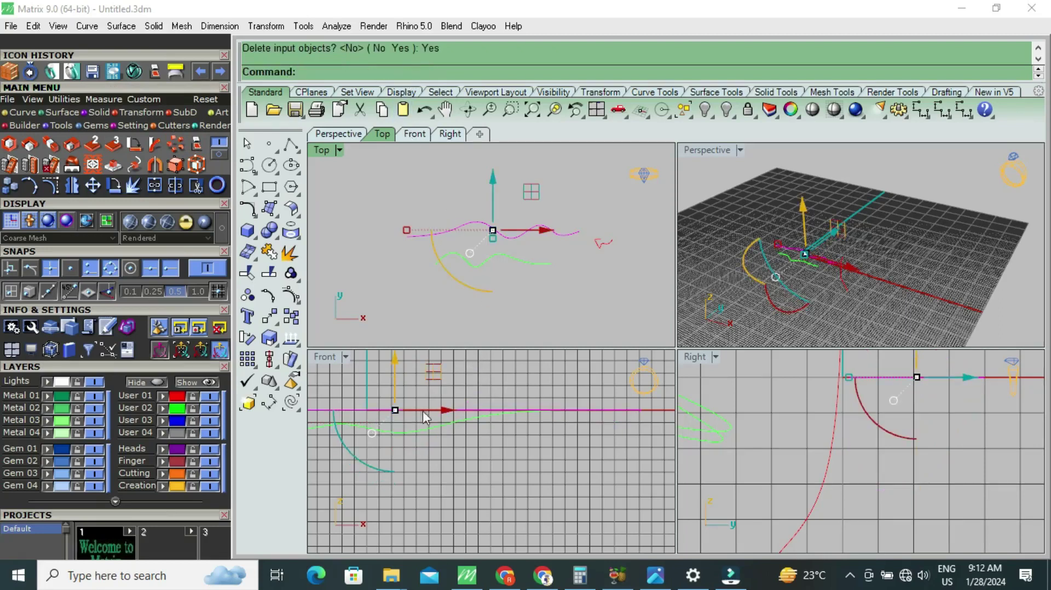
pyautogui.click(569, 167)
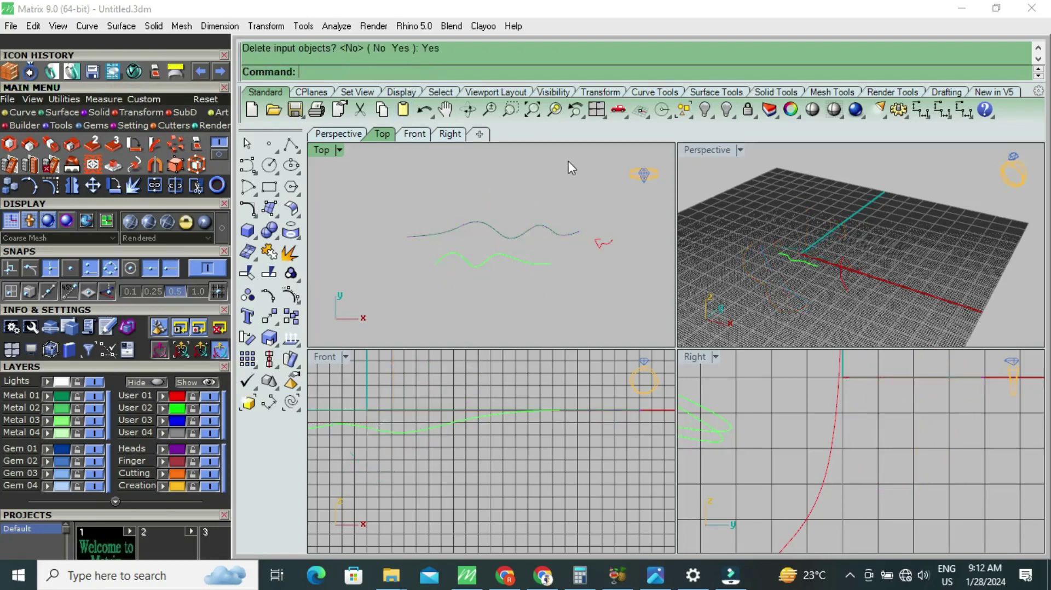
# Step: Select the wavy green curve, frame it in the Front view, and turn on its control points
pyautogui.click(553, 237)
pyautogui.click(559, 189)
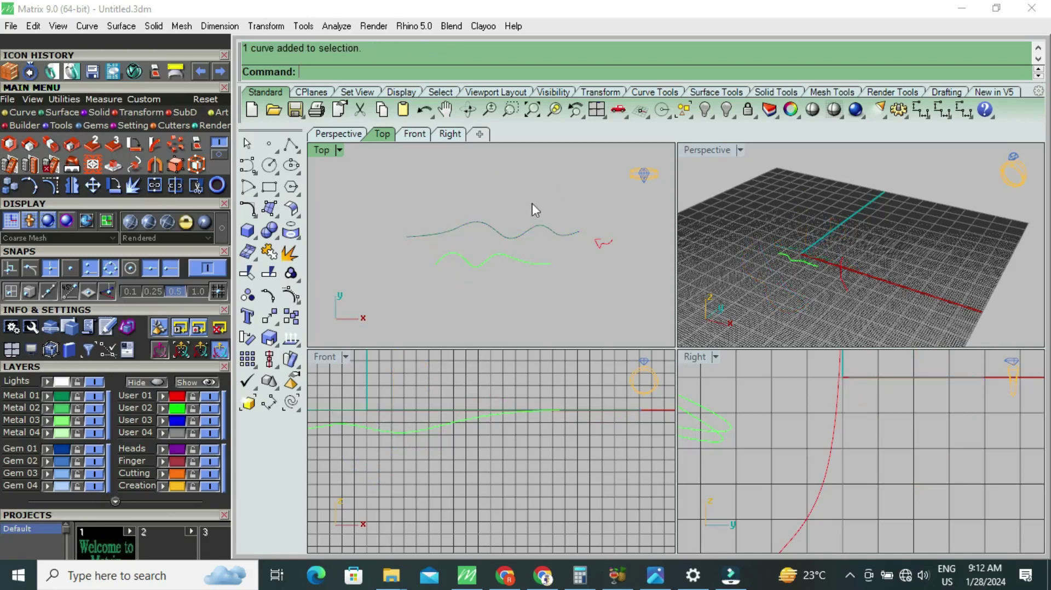
pyautogui.click(497, 268)
pyautogui.scroll(-3, 530, 246)
pyautogui.moveTo(350, 408); pyautogui.dragTo(519, 387, button='right')
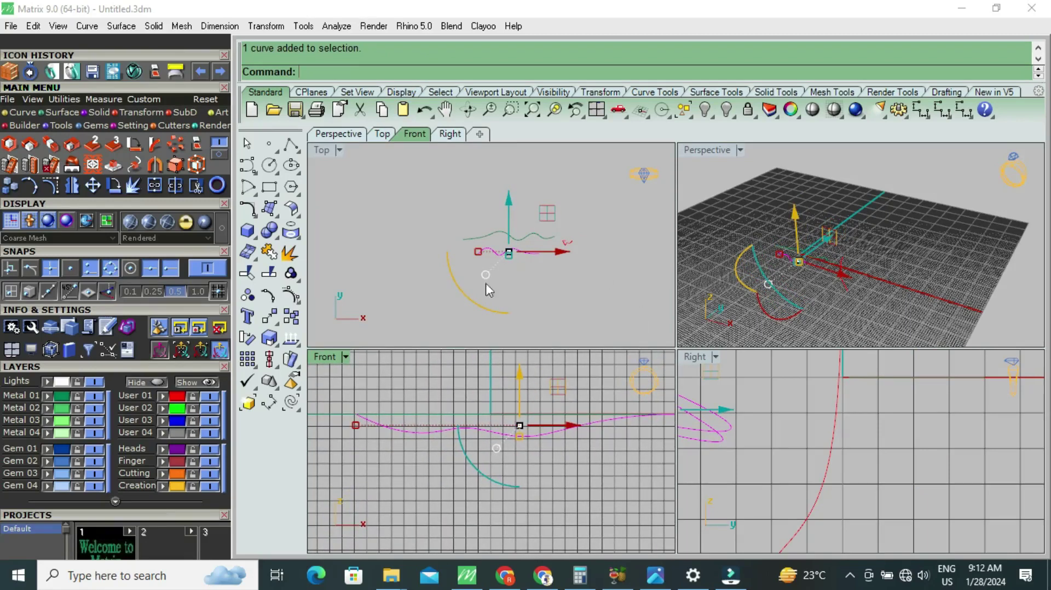
pyautogui.scroll(3, 506, 237)
pyautogui.scroll(1, 501, 226)
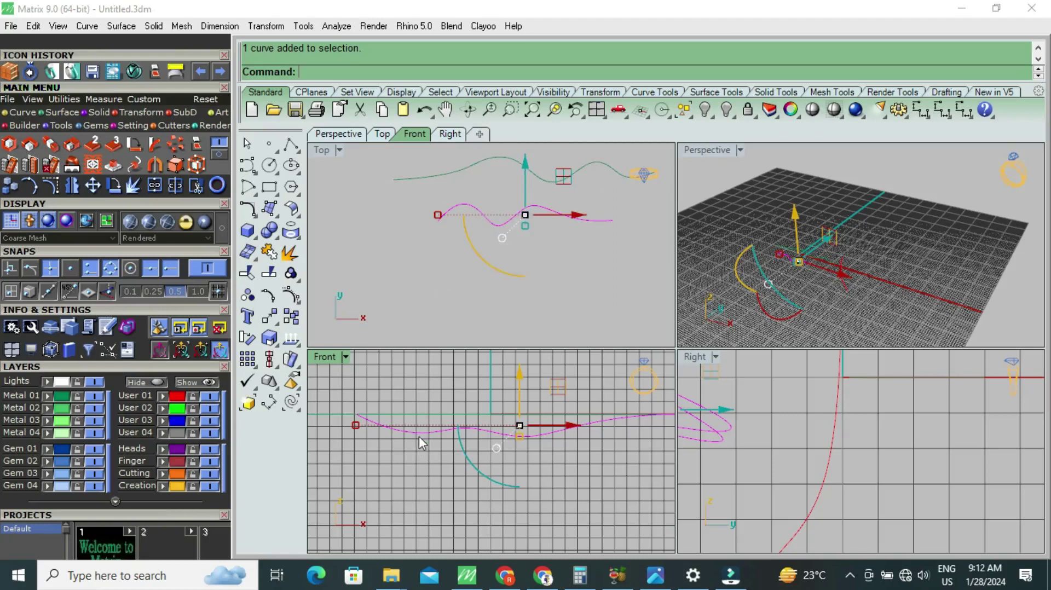
pyautogui.moveTo(475, 450); pyautogui.dragTo(458, 465, button='right')
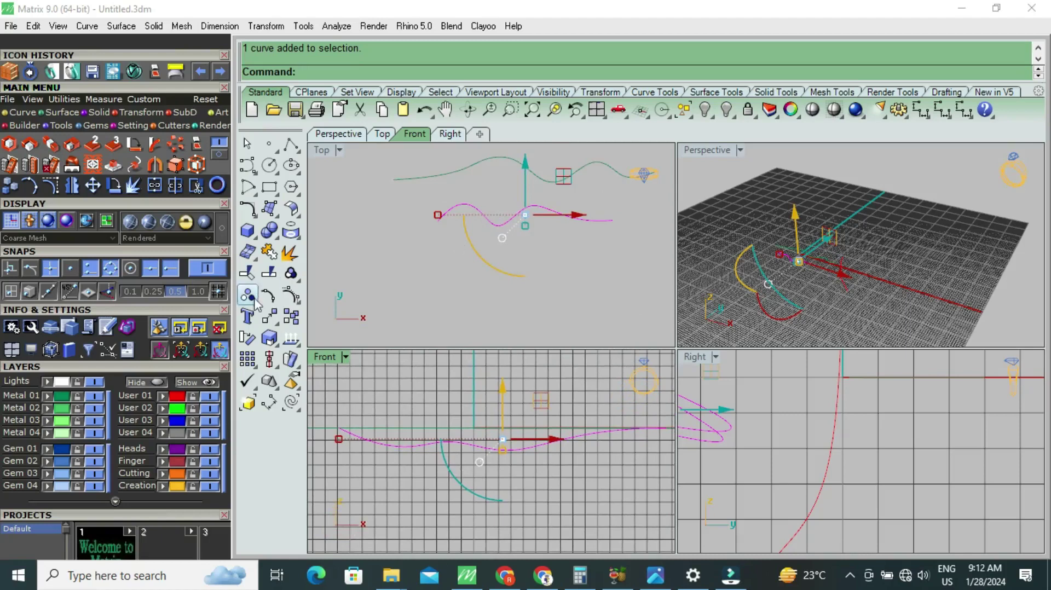
pyautogui.click(291, 295)
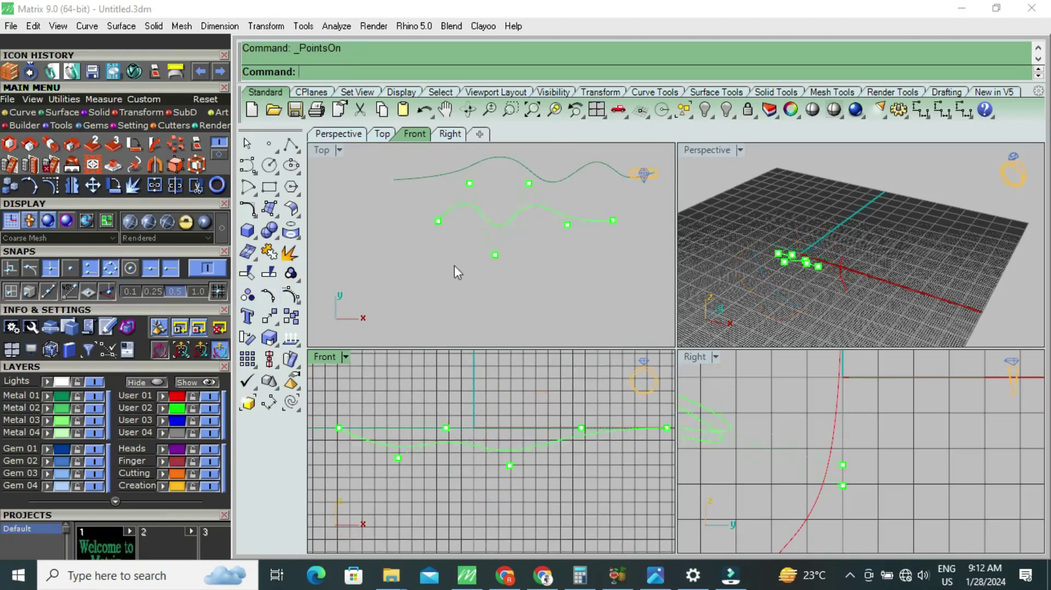
# Step: Clear the control point picks and select the whole wavy green curve
pyautogui.click(529, 183)
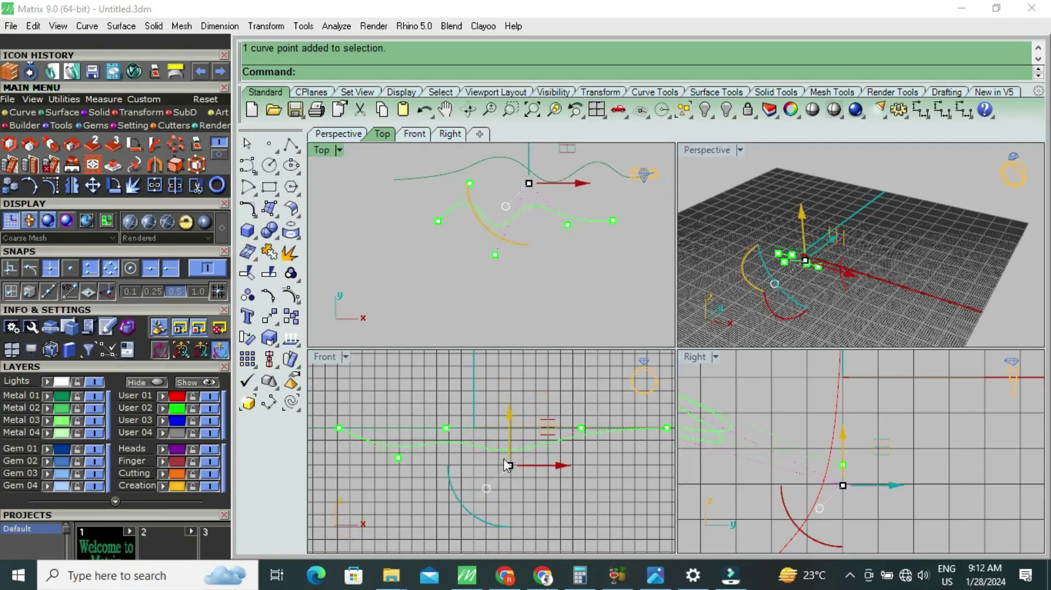
pyautogui.click(495, 255)
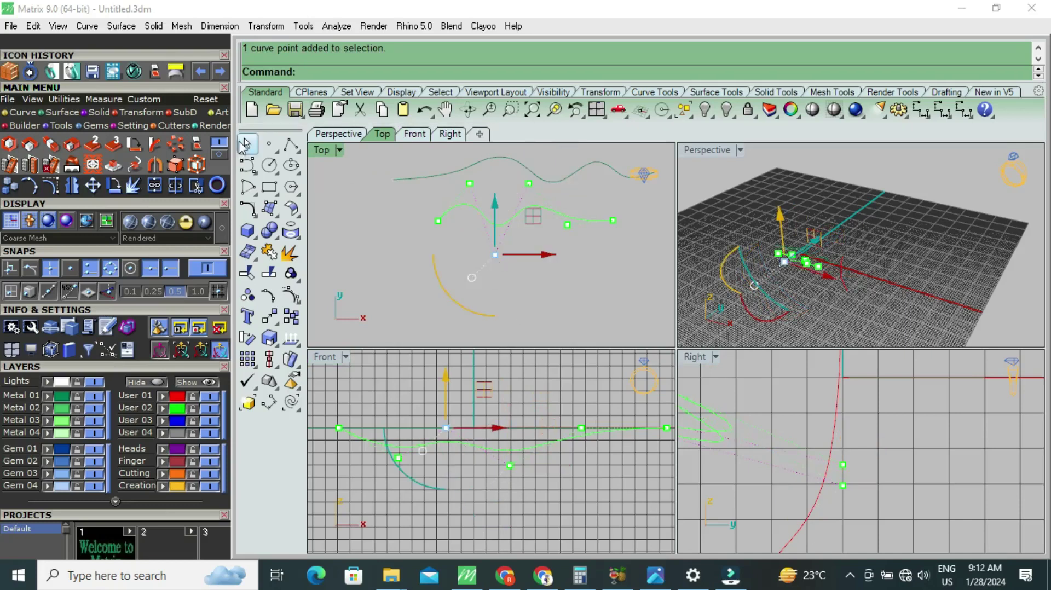
pyautogui.press('Escape')
pyautogui.click(448, 207)
pyautogui.moveTo(449, 203); pyautogui.dragTo(405, 219, button='right')
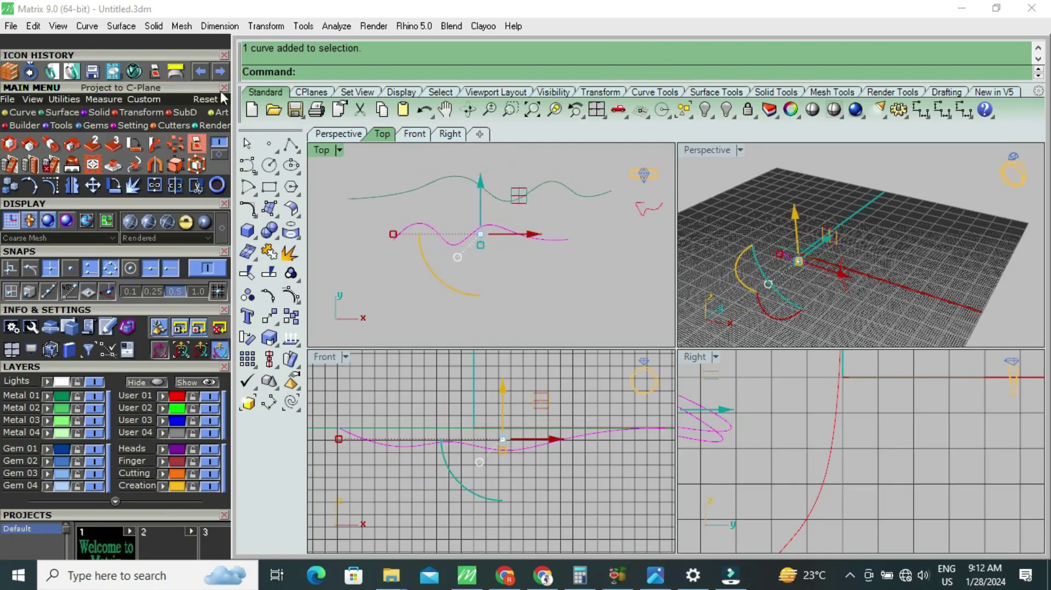
# Step: Project the green curve onto the construction plane via Transform, deleting the original
pyautogui.click(266, 26)
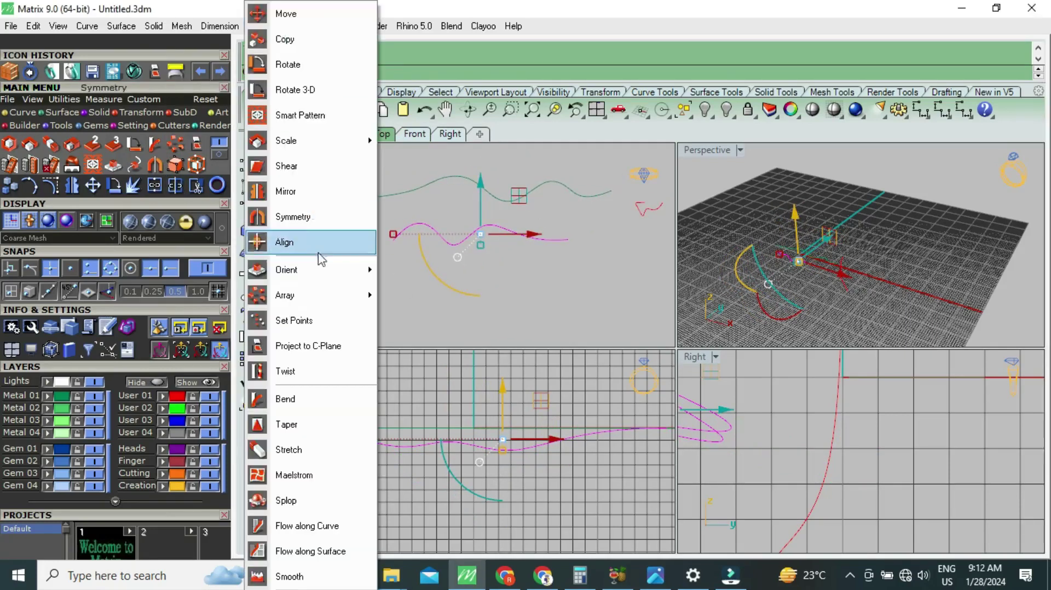
pyautogui.click(303, 350)
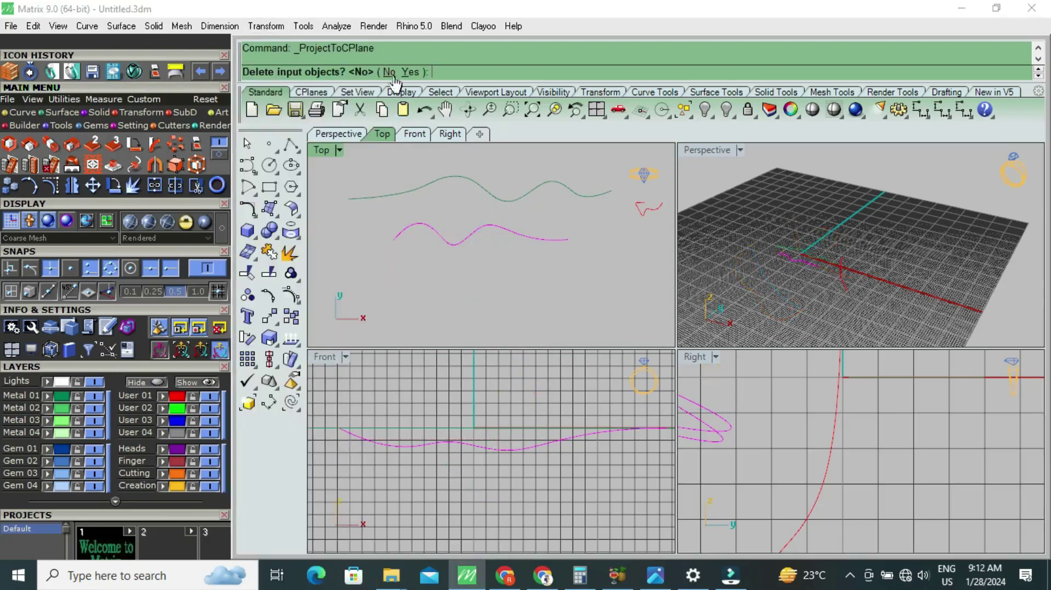
pyautogui.click(402, 72)
pyautogui.click(506, 277)
pyautogui.click(496, 239)
# Step: Select the small red curve and maximize the Front view centred on the curves
pyautogui.scroll(-3, 485, 215)
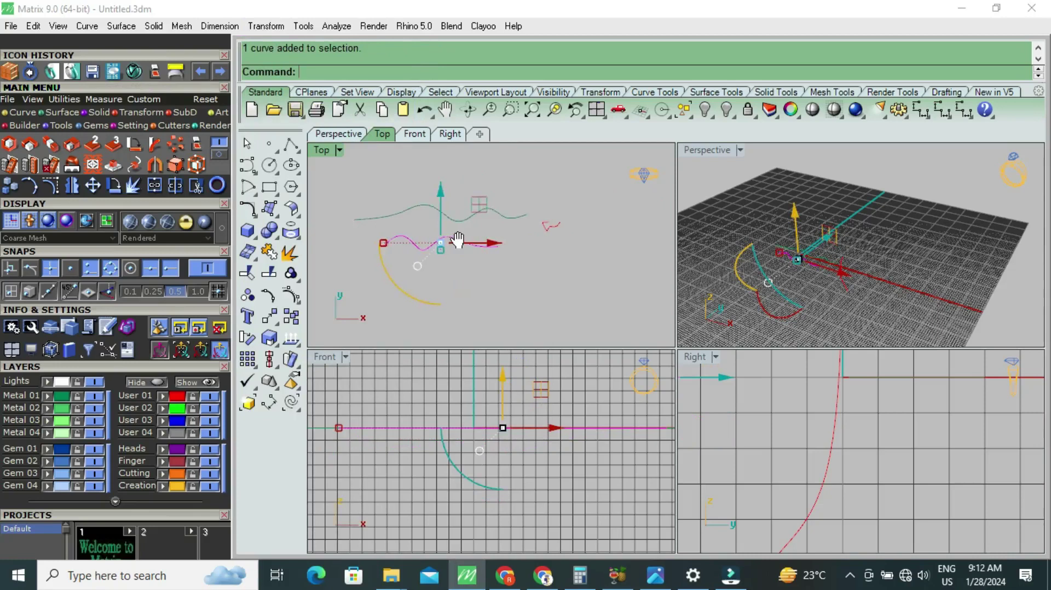
pyautogui.click(524, 234)
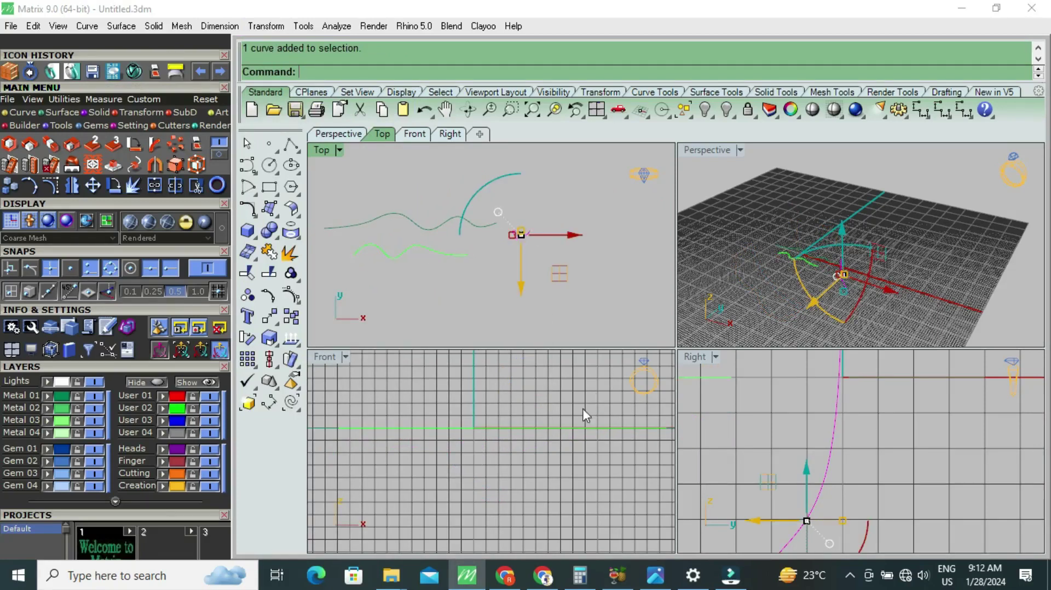
pyautogui.moveTo(582, 408); pyautogui.dragTo(457, 451, button='right')
pyautogui.moveTo(528, 534); pyautogui.dragTo(341, 464, button='right')
pyautogui.doubleClick(327, 355)
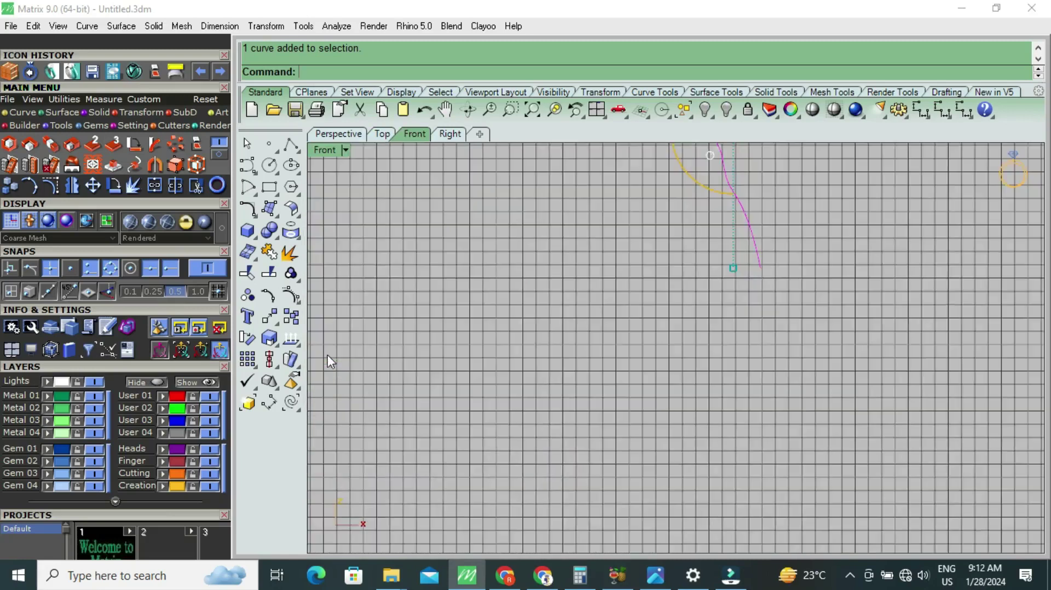
pyautogui.moveTo(530, 324); pyautogui.dragTo(542, 441, button='right')
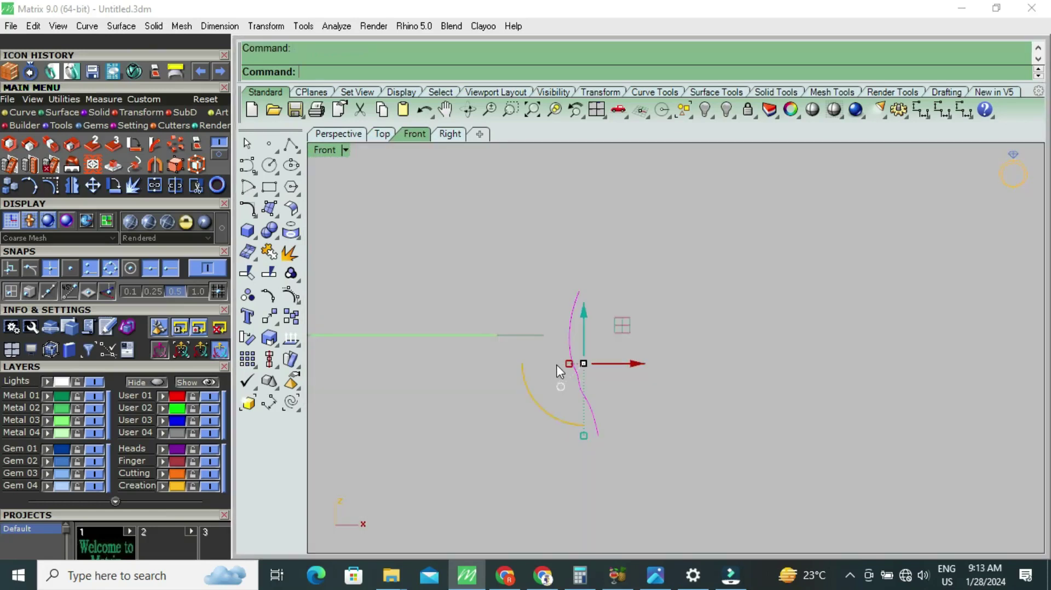
# Step: Drag two of the red curve's middle control points into an S-bend, then restore four viewports
pyautogui.click(579, 375)
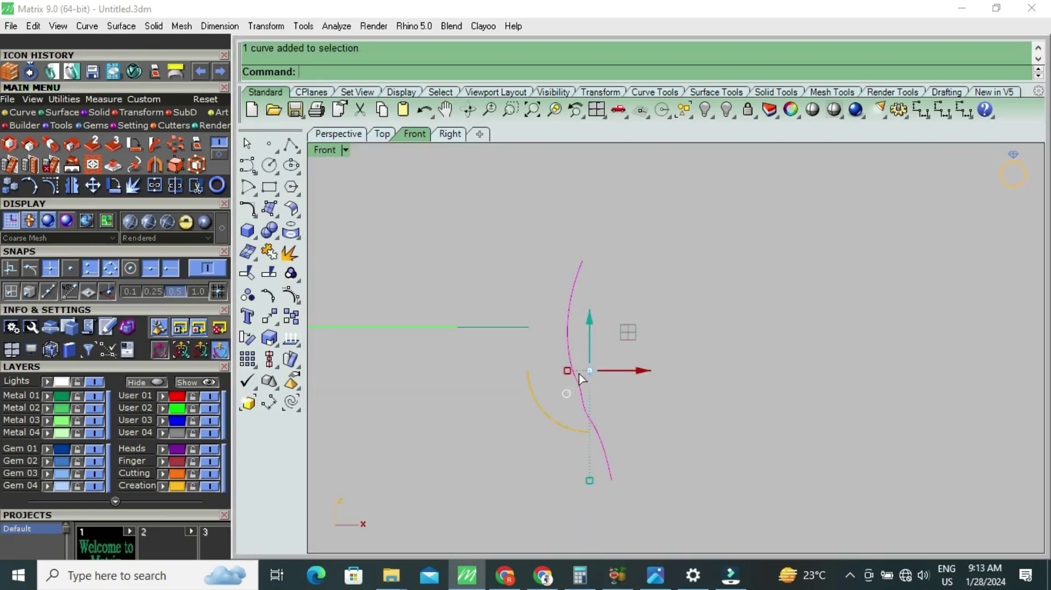
pyautogui.click(290, 295)
pyautogui.click(570, 374)
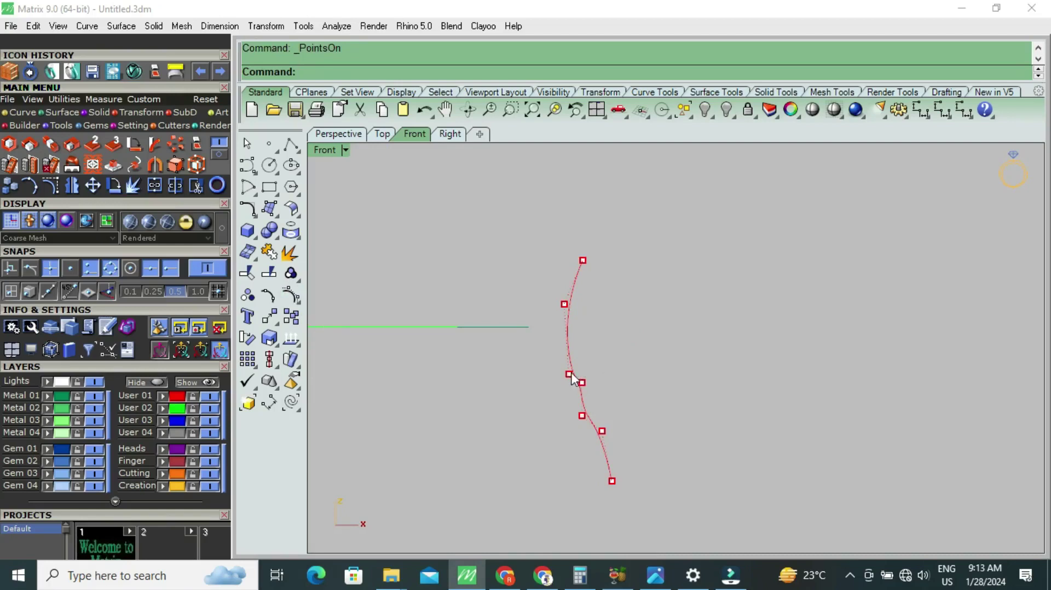
pyautogui.moveTo(606, 334); pyautogui.dragTo(597, 301)
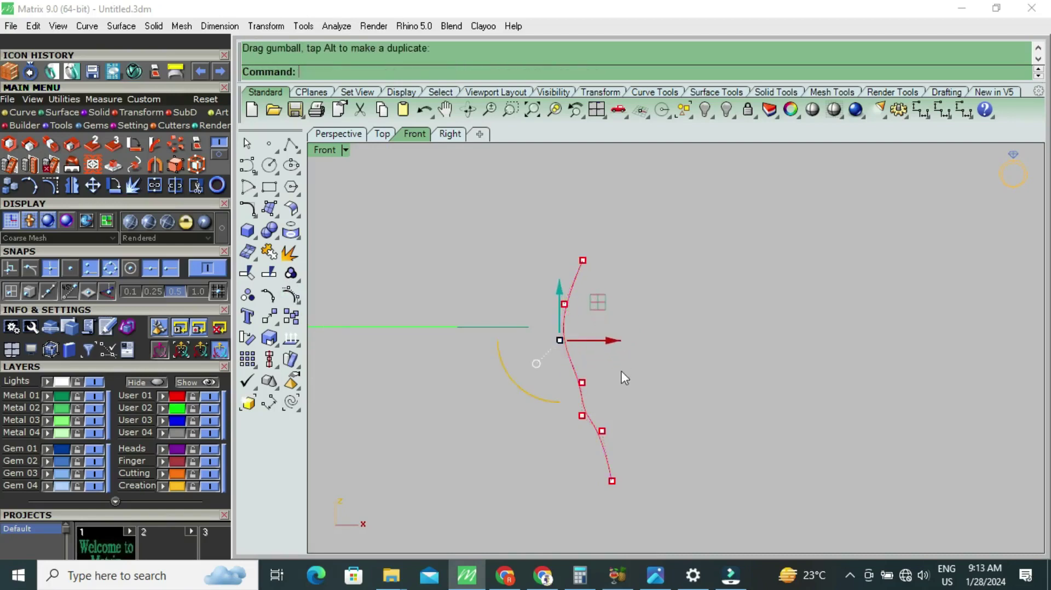
pyautogui.click(583, 383)
pyautogui.moveTo(629, 378)
pyautogui.mouseDown()
pyautogui.moveTo(656, 364)
pyautogui.moveTo(647, 316)
pyautogui.mouseUp()
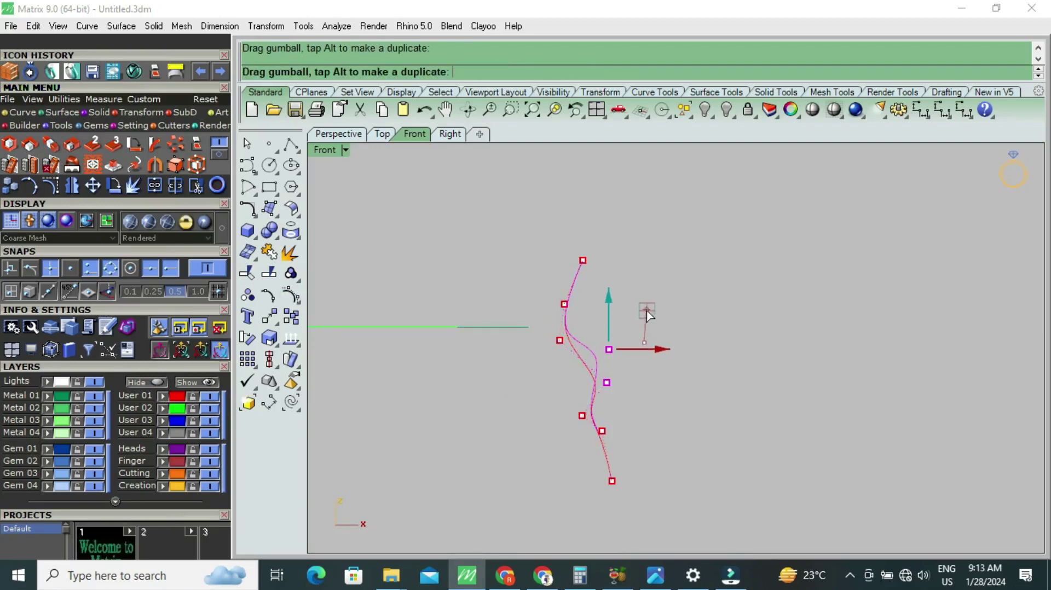
pyautogui.press('Escape')
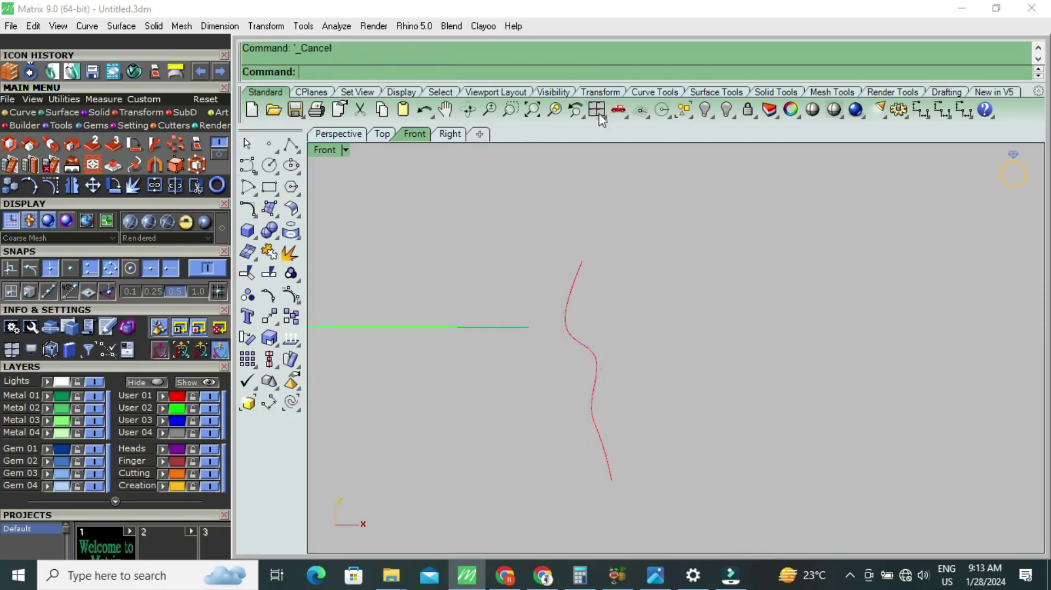
pyautogui.click(597, 110)
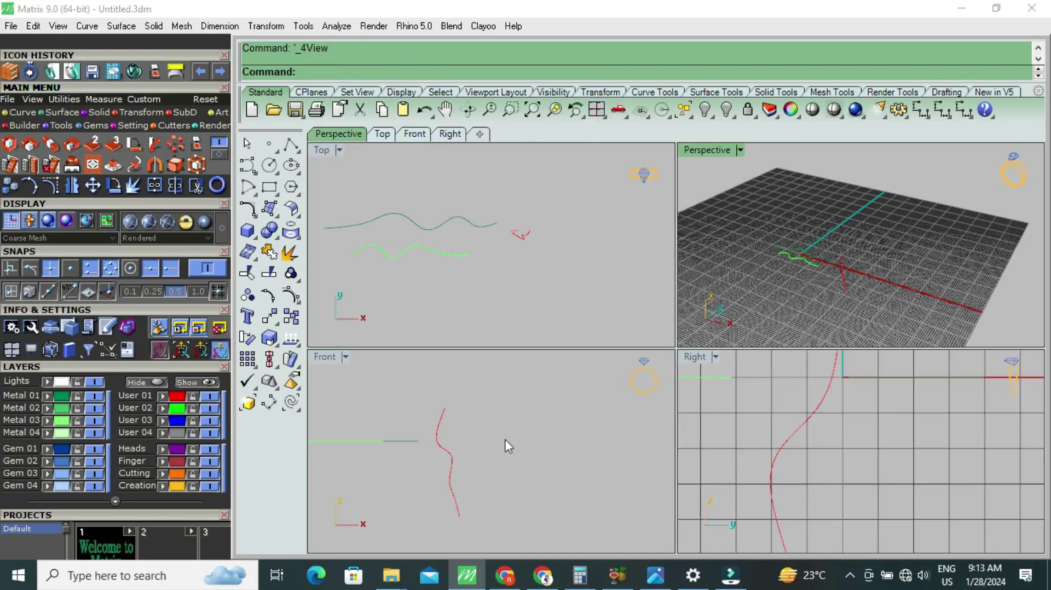
# Step: Pan and zoom the Front, Top and Right views around the red curve, then select it in Top
pyautogui.moveTo(504, 436); pyautogui.dragTo(599, 404, button='right')
pyautogui.scroll(2, 504, 234)
pyautogui.scroll(2, 508, 234)
pyautogui.scroll(2, 523, 236)
pyautogui.moveTo(570, 223); pyautogui.dragTo(523, 258, button='right')
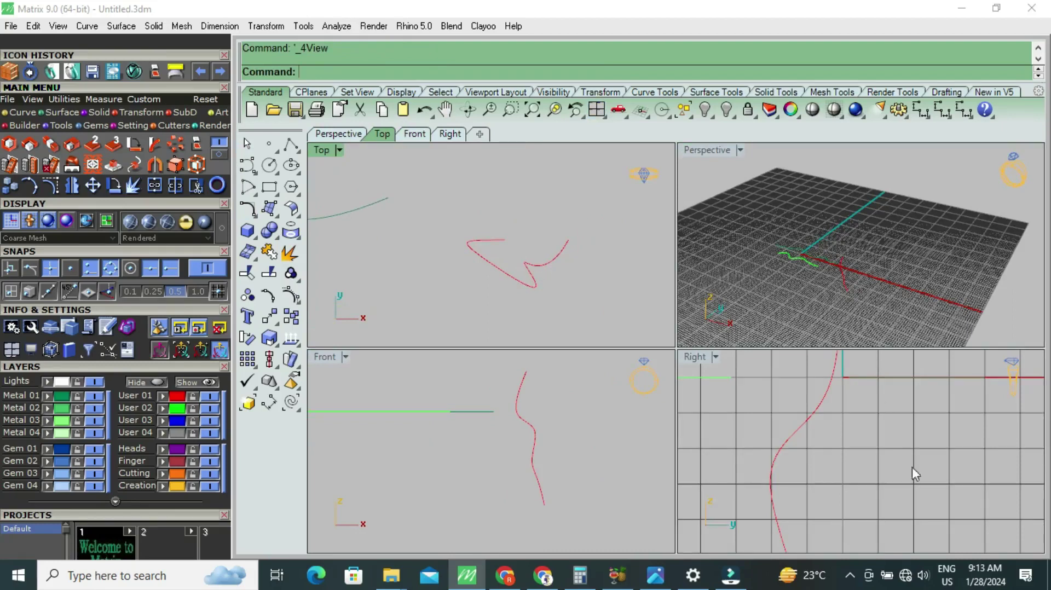
pyautogui.scroll(-3, 892, 453)
pyautogui.scroll(-2, 897, 442)
pyautogui.moveTo(897, 442)
pyautogui.mouseDown(button='right')
pyautogui.moveTo(867, 398)
pyautogui.moveTo(863, 422)
pyautogui.mouseUp(button='right')
pyautogui.scroll(2, 858, 308)
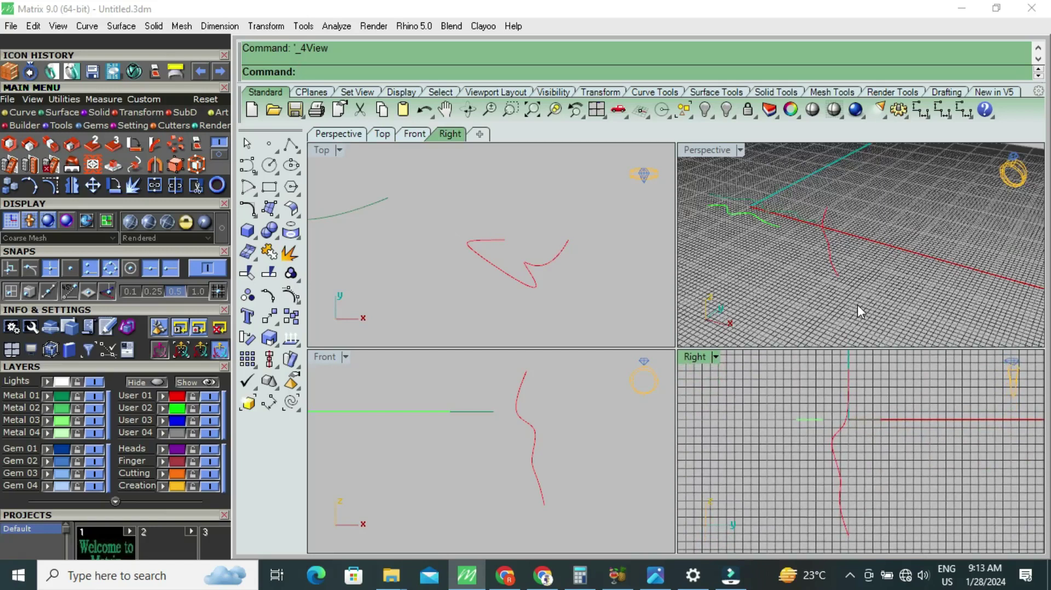
pyautogui.click(483, 272)
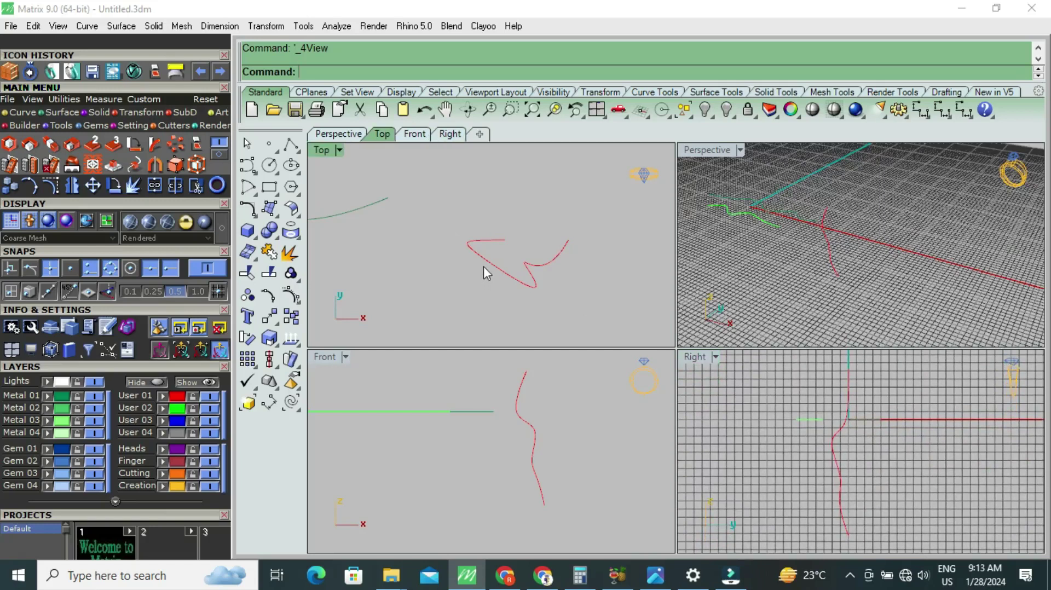
pyautogui.click(485, 261)
# Step: Run ProjectToCPlane on the red curve, deleting the original, then deselect it
pyautogui.press('Escape')
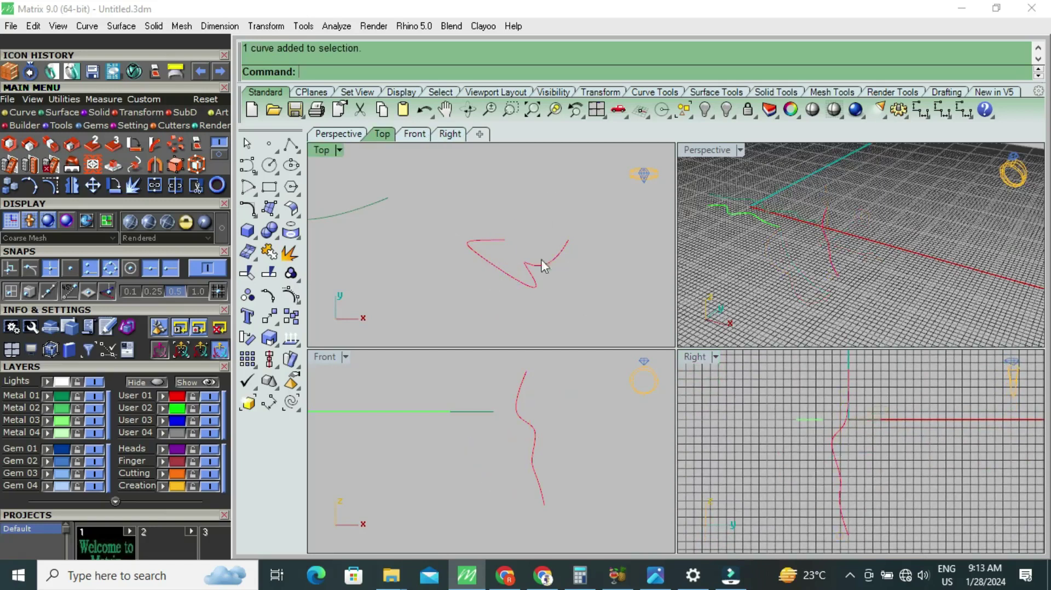
pyautogui.click(529, 434)
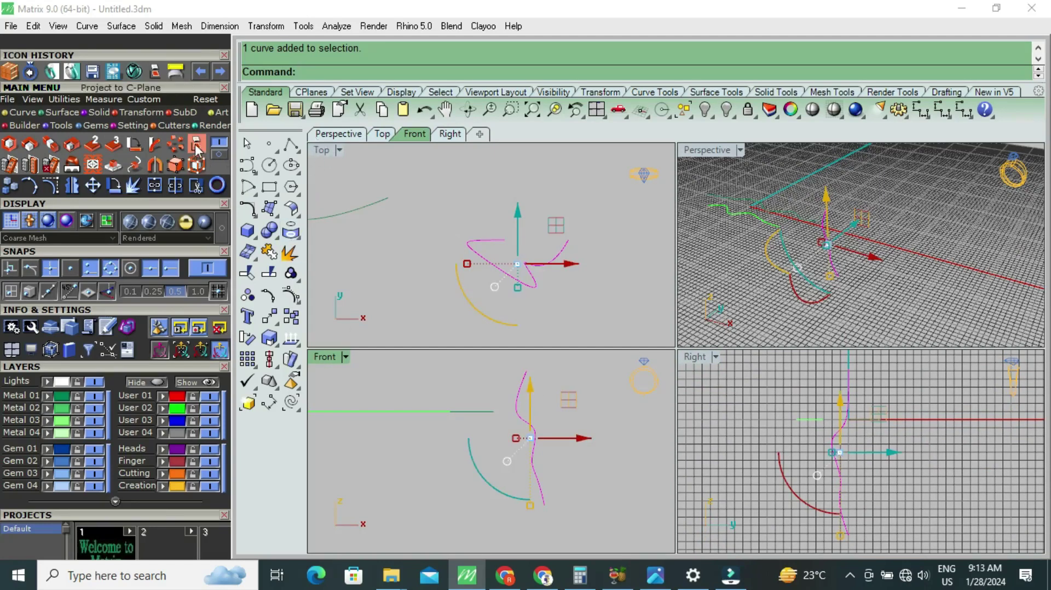
pyautogui.click(267, 26)
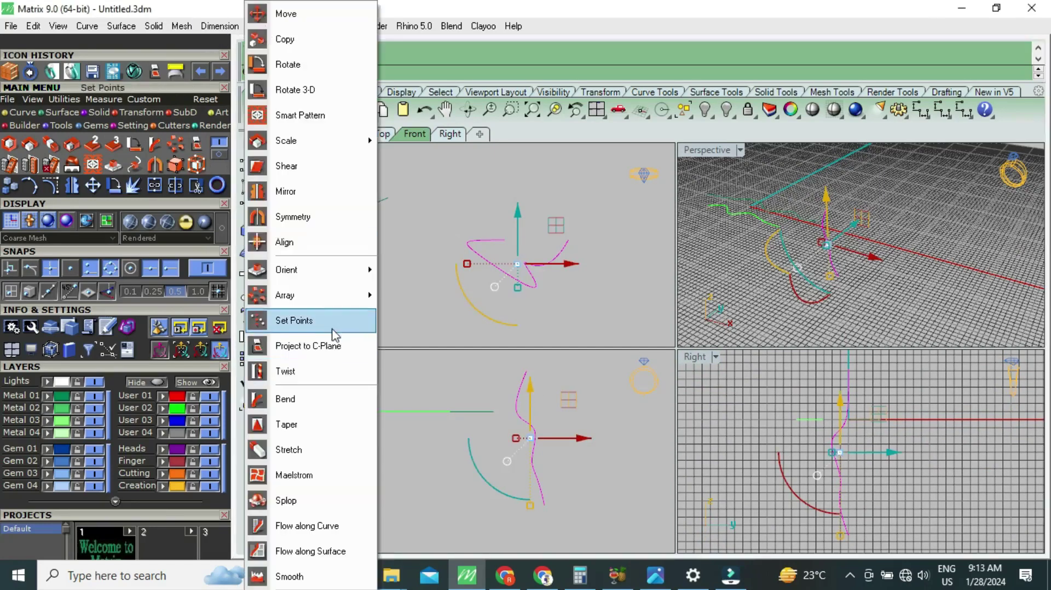
pyautogui.click(425, 72)
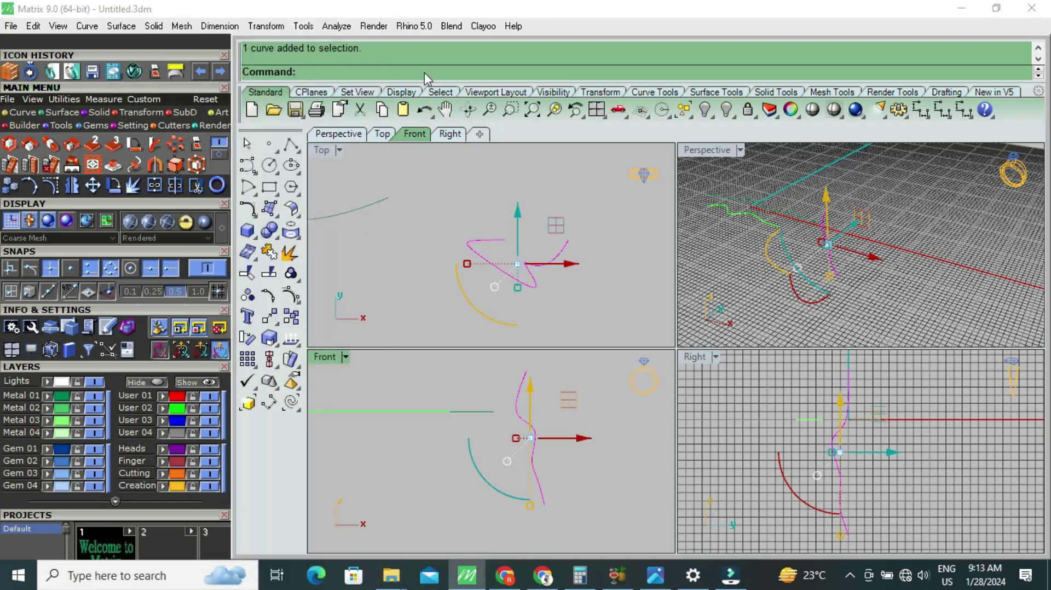
pyautogui.write('Pr')
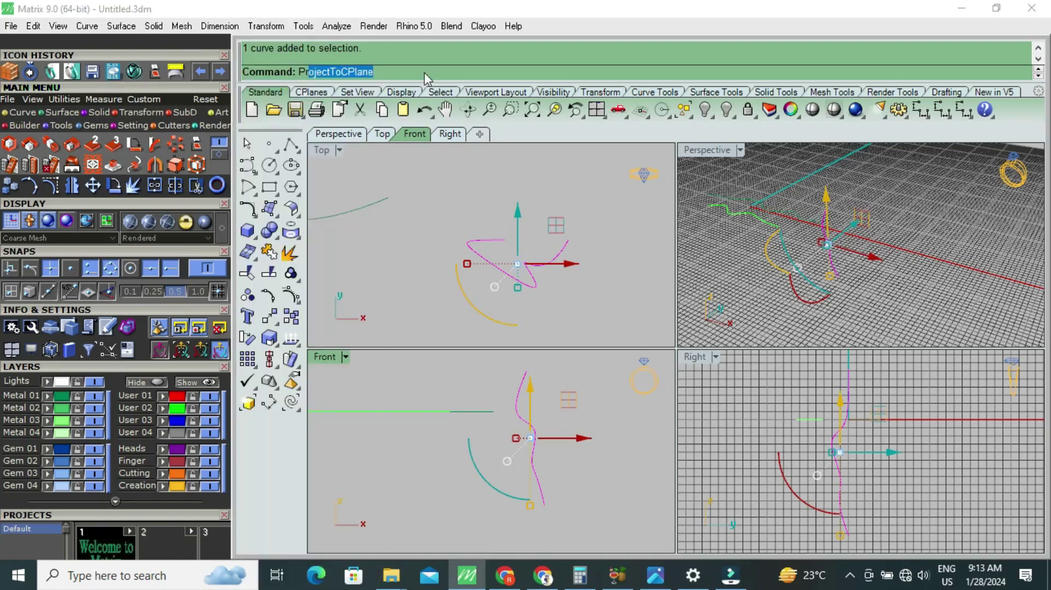
pyautogui.write('o')
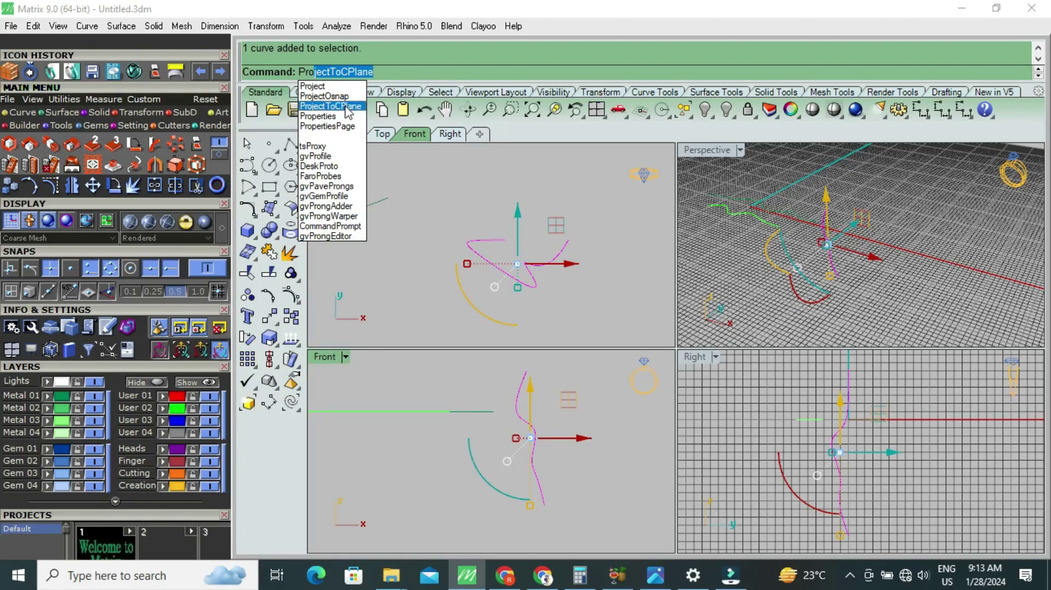
pyautogui.click(347, 107)
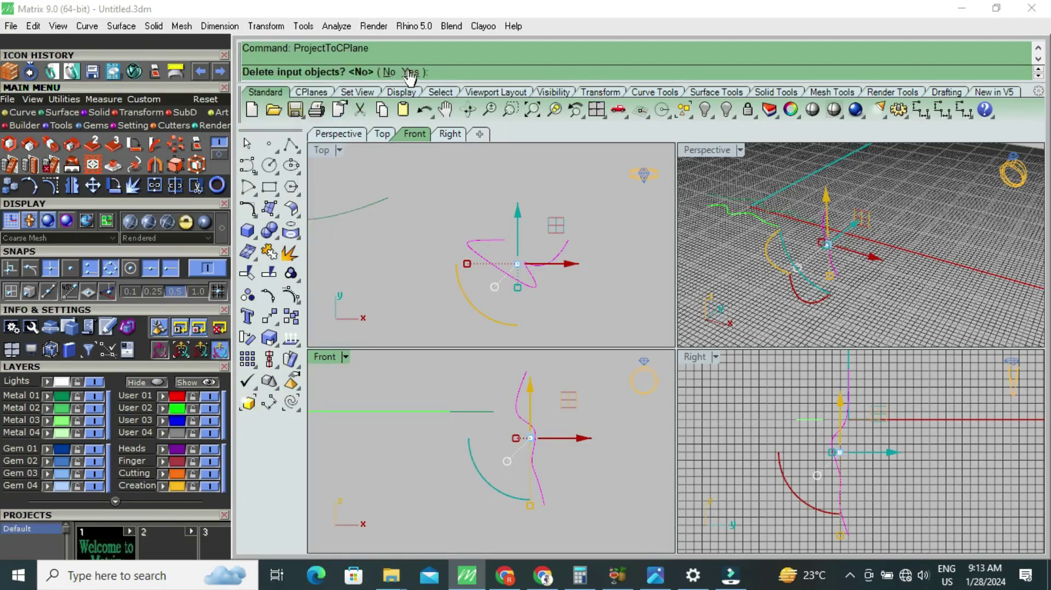
pyautogui.click(410, 72)
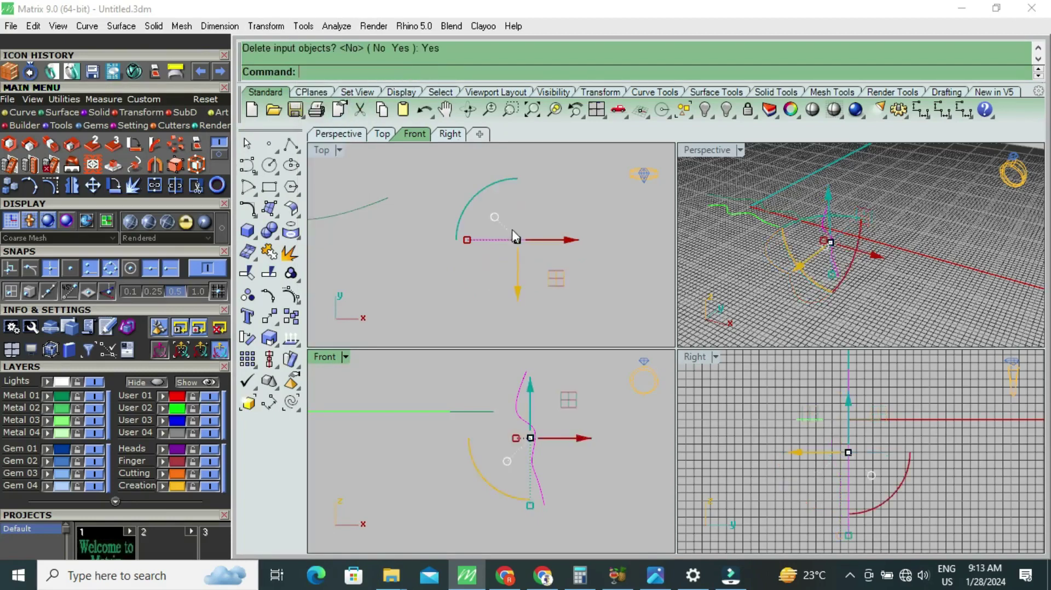
pyautogui.click(541, 206)
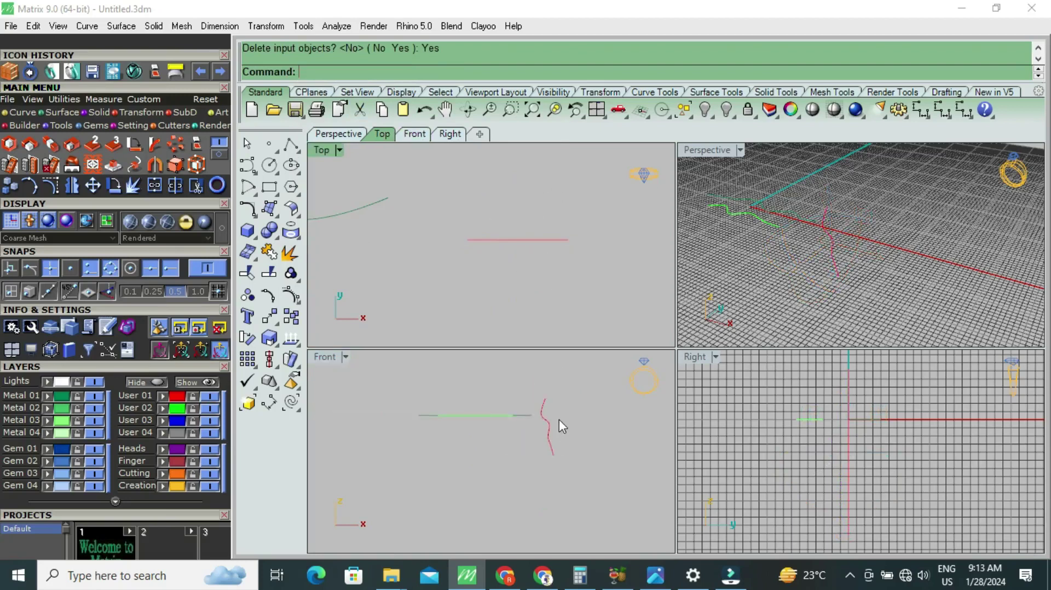
# Step: Pan and zoom the Top view to frame the wavy curves beside the flattened red curve
pyautogui.moveTo(494, 201); pyautogui.dragTo(642, 280, button='right')
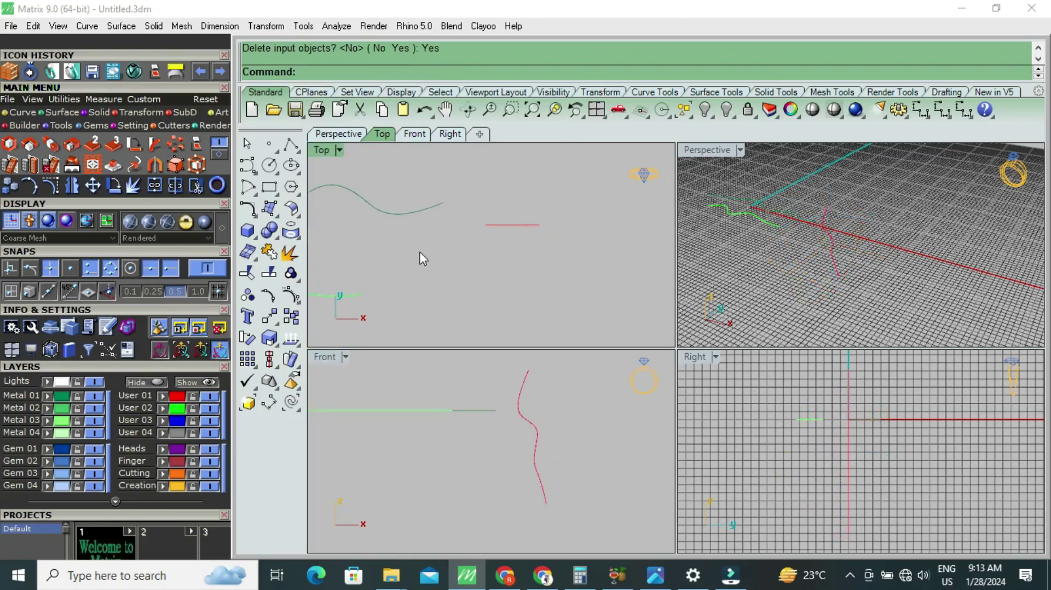
pyautogui.scroll(-5, 619, 285)
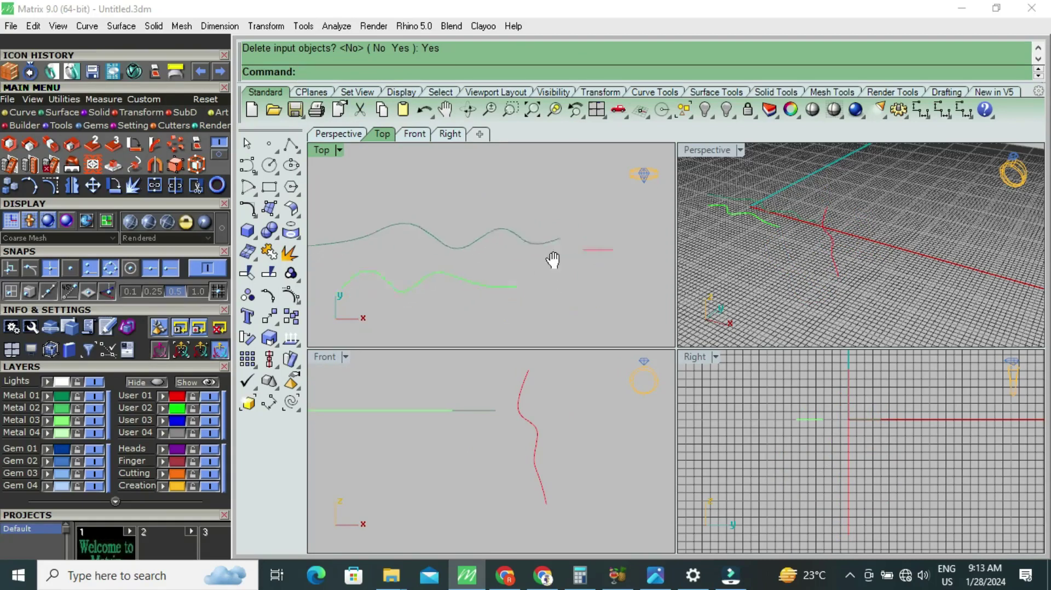
pyautogui.scroll(-3, 561, 265)
pyautogui.scroll(2, 559, 265)
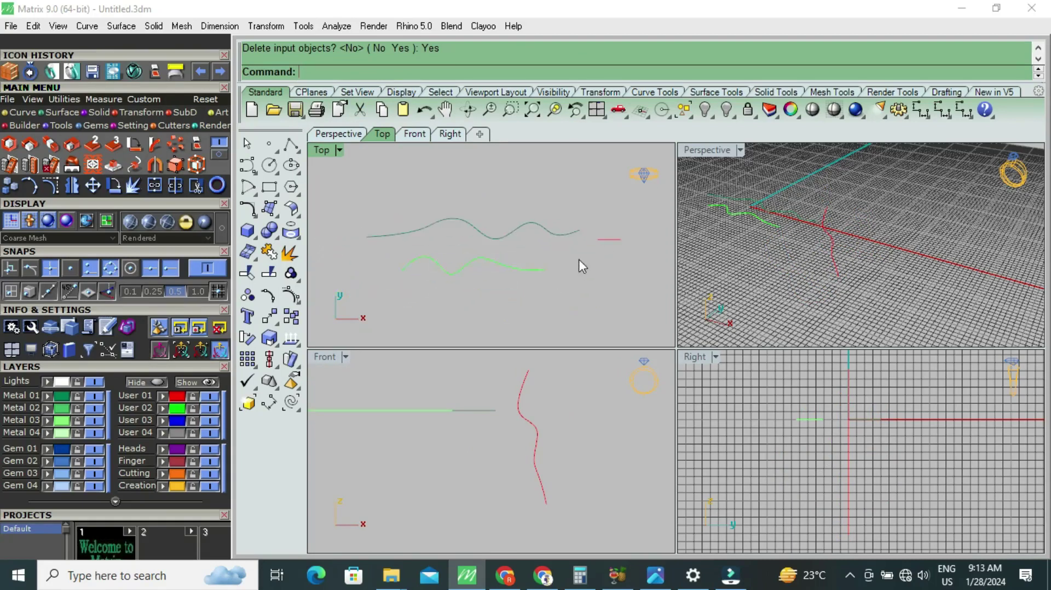
pyautogui.moveTo(513, 216); pyautogui.dragTo(488, 212, button='right')
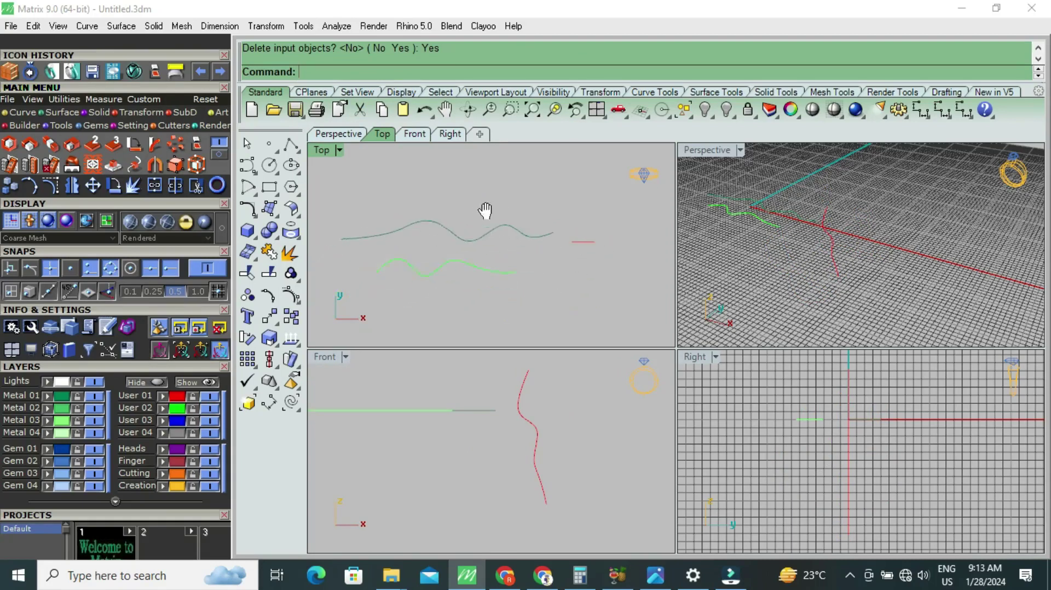